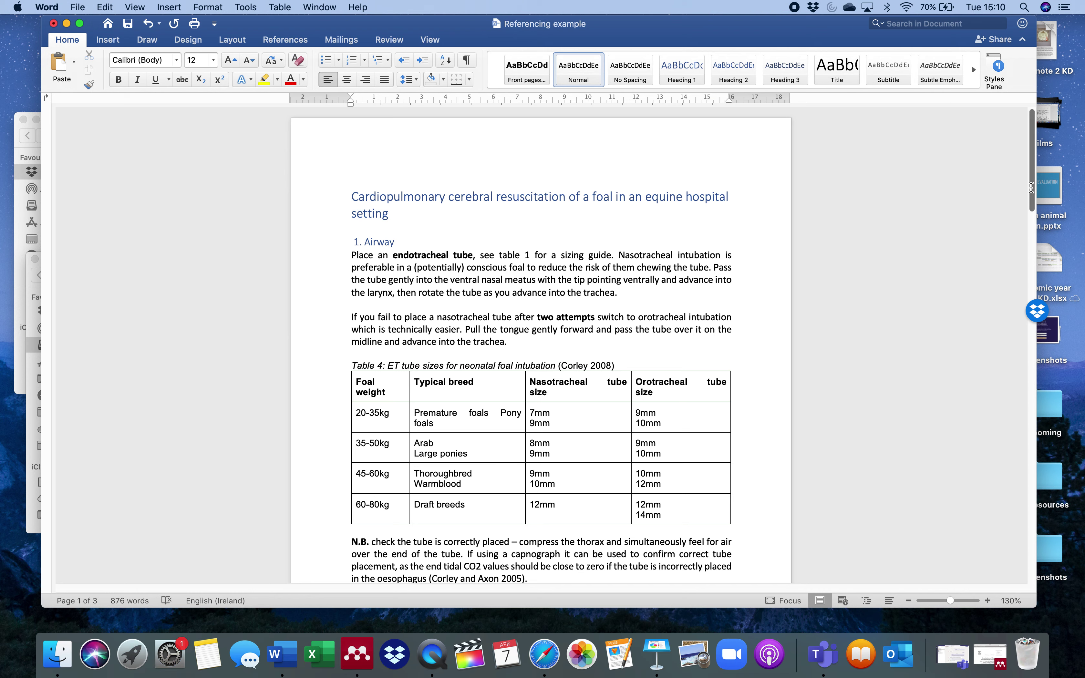
Scroll to the foal photo on page 2 and move it up just beneath the Holtgrew-Bohling paragraph.
left_click_drag(1031, 182, 1060, 358)
left_click(549, 307)
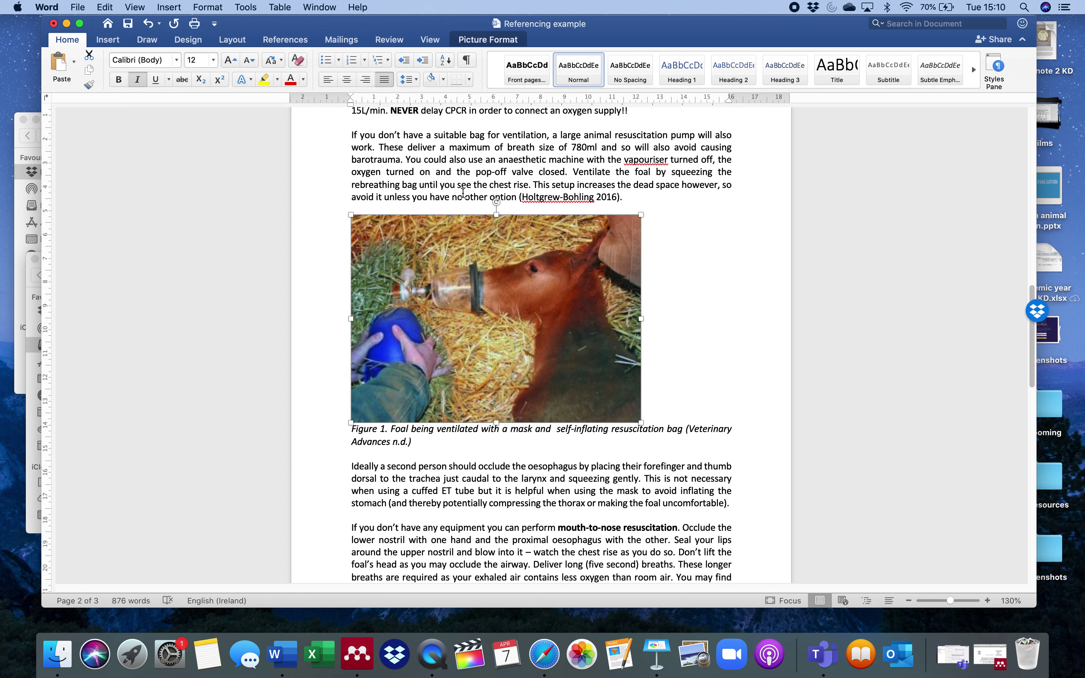
mouse_move(471, 251)
left_mouse_down()
mouse_move(471, 190)
mouse_move(480, 255)
left_mouse_up()
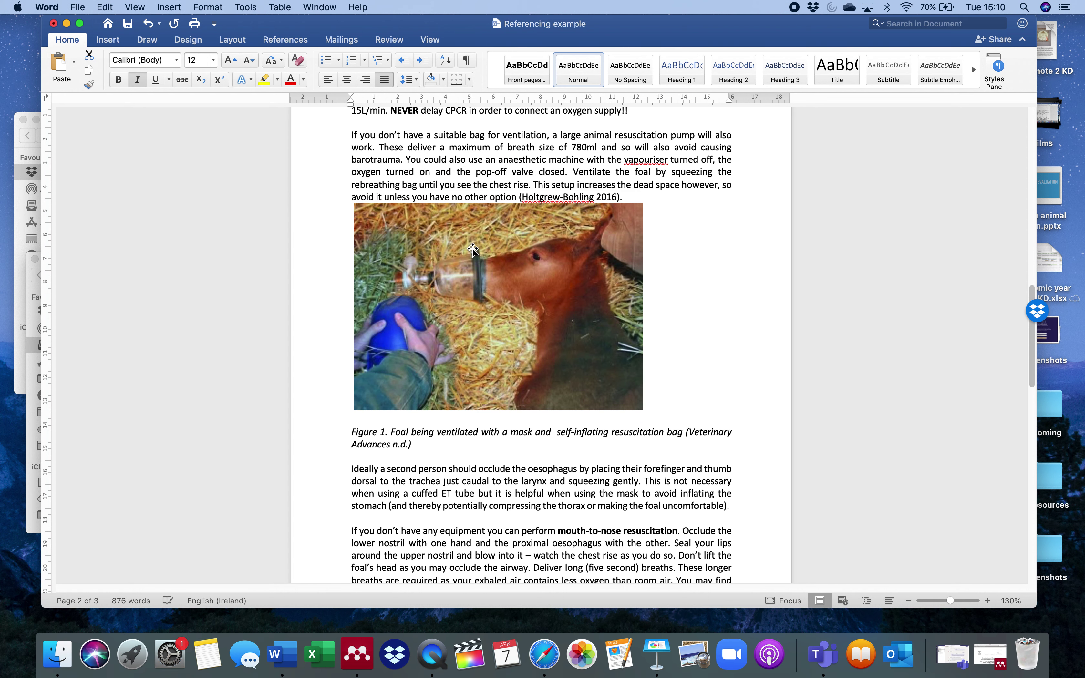
right_click(492, 259)
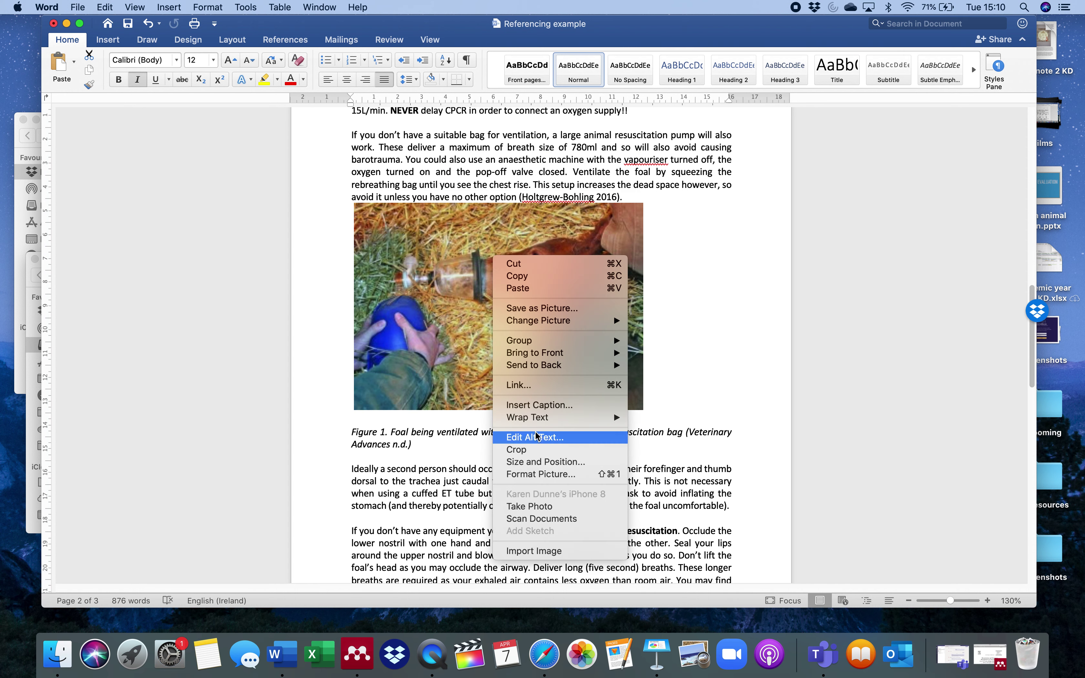
left_click(536, 462)
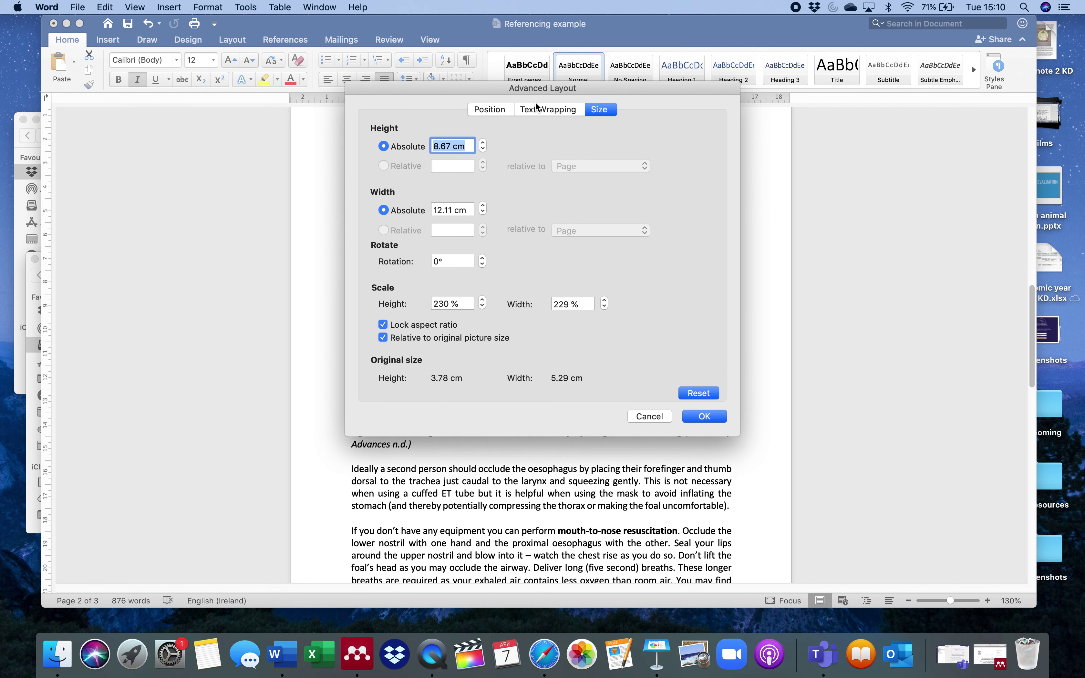
left_click(536, 109)
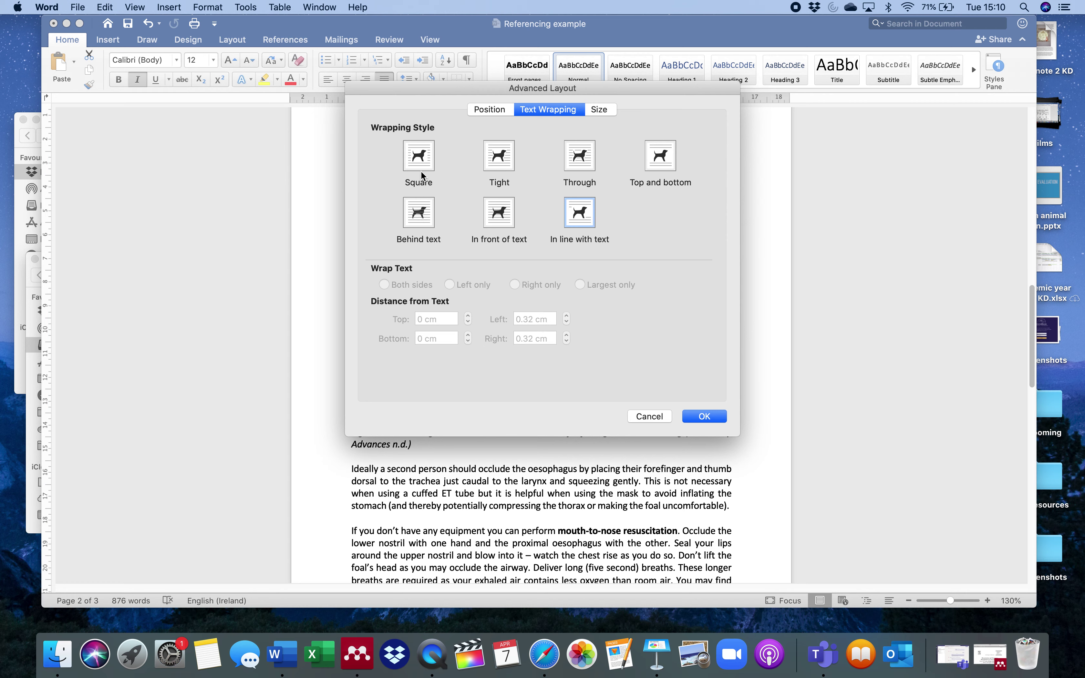
left_click(420, 156)
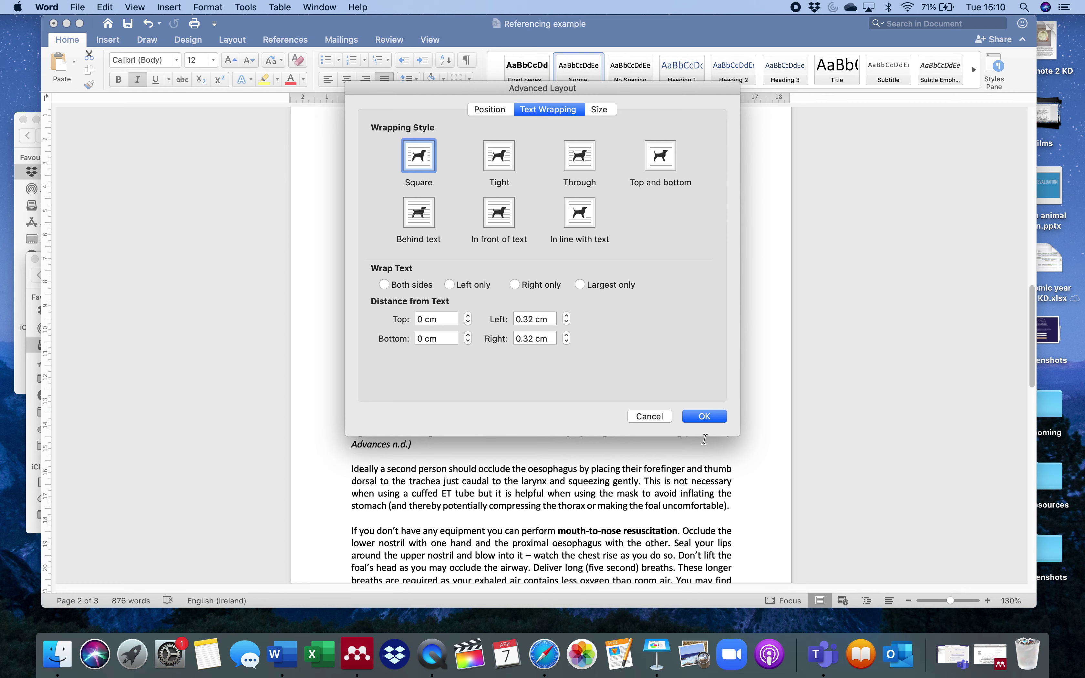
left_click(704, 416)
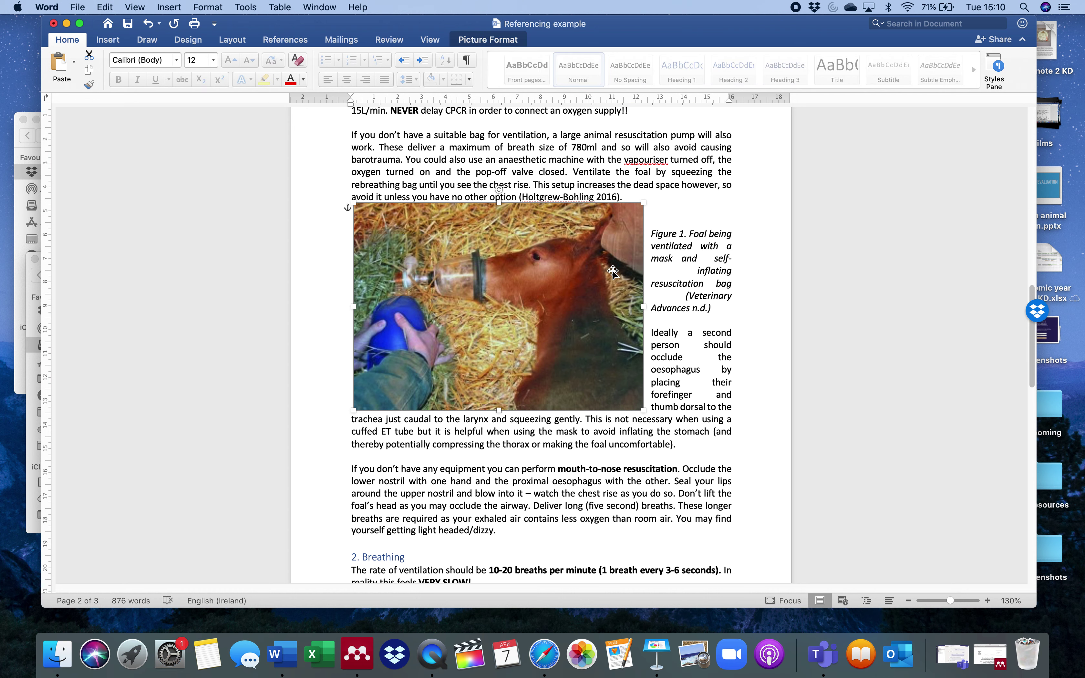
key("super+z")
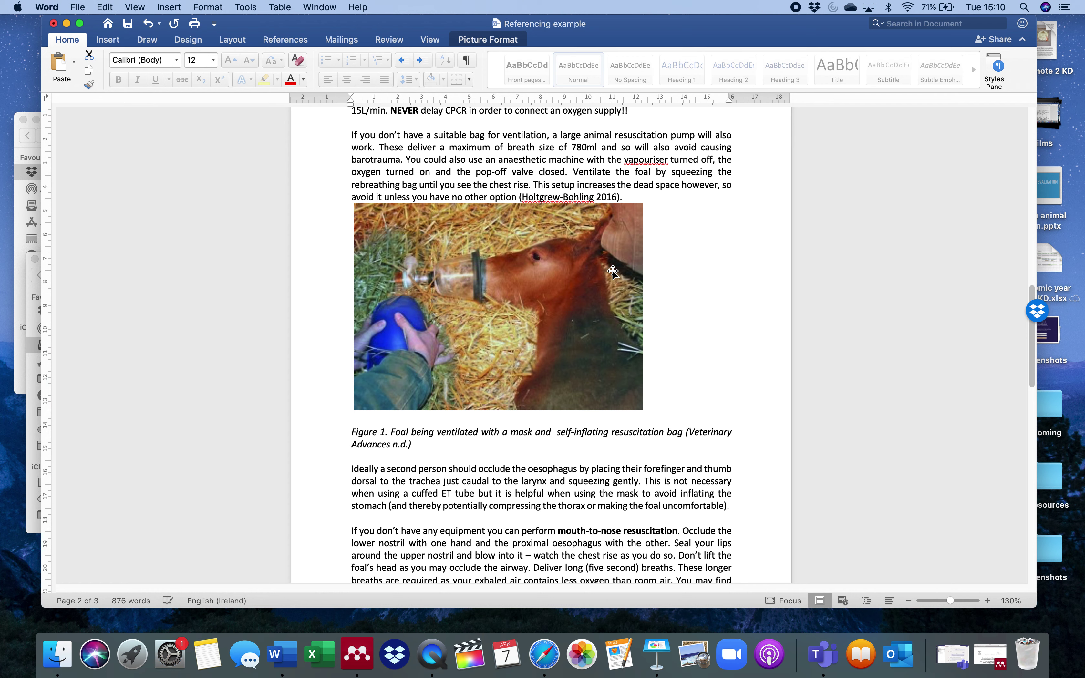
Insert a blank line after '2016).' so it separates the paragraph from the foal photo.
left_click(629, 198)
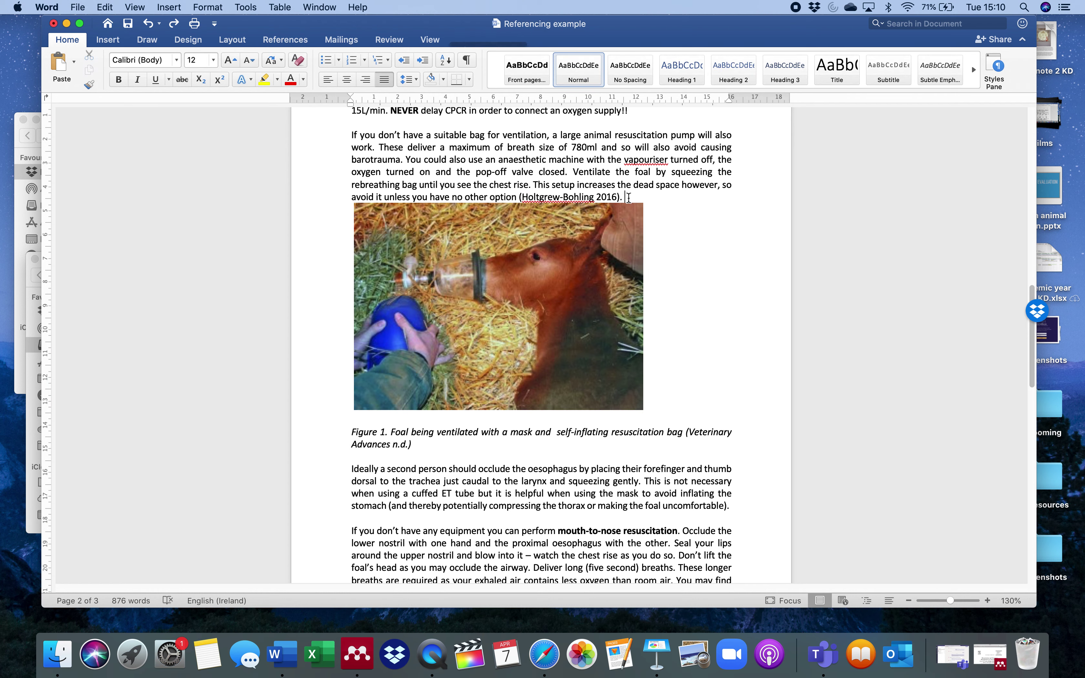
key("Return")
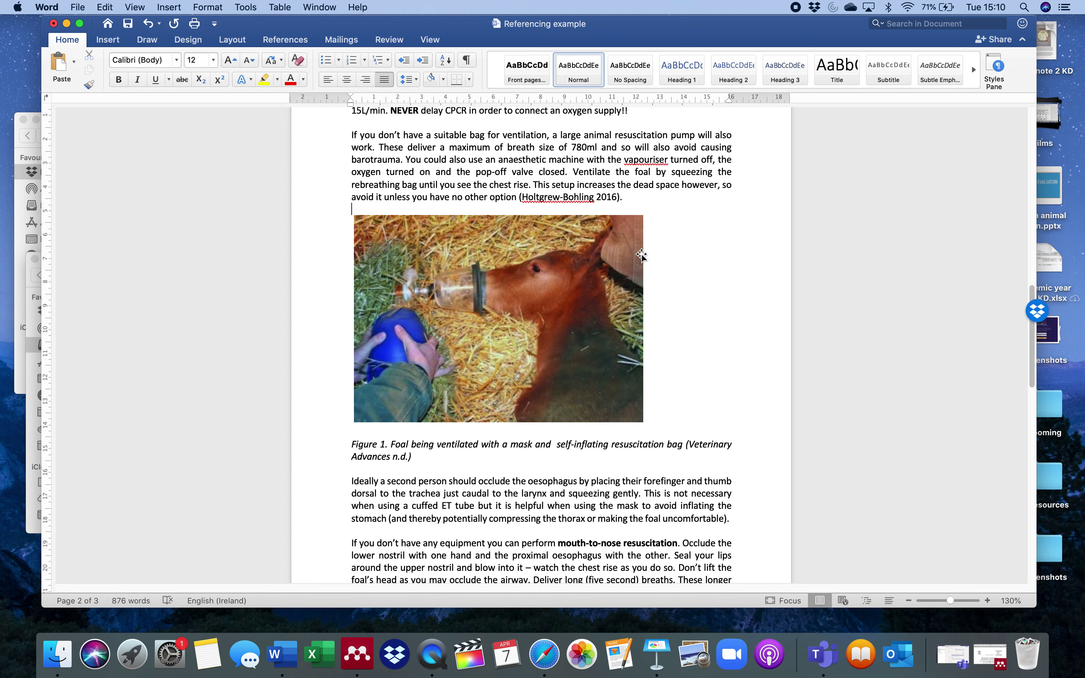
left_click(496, 335)
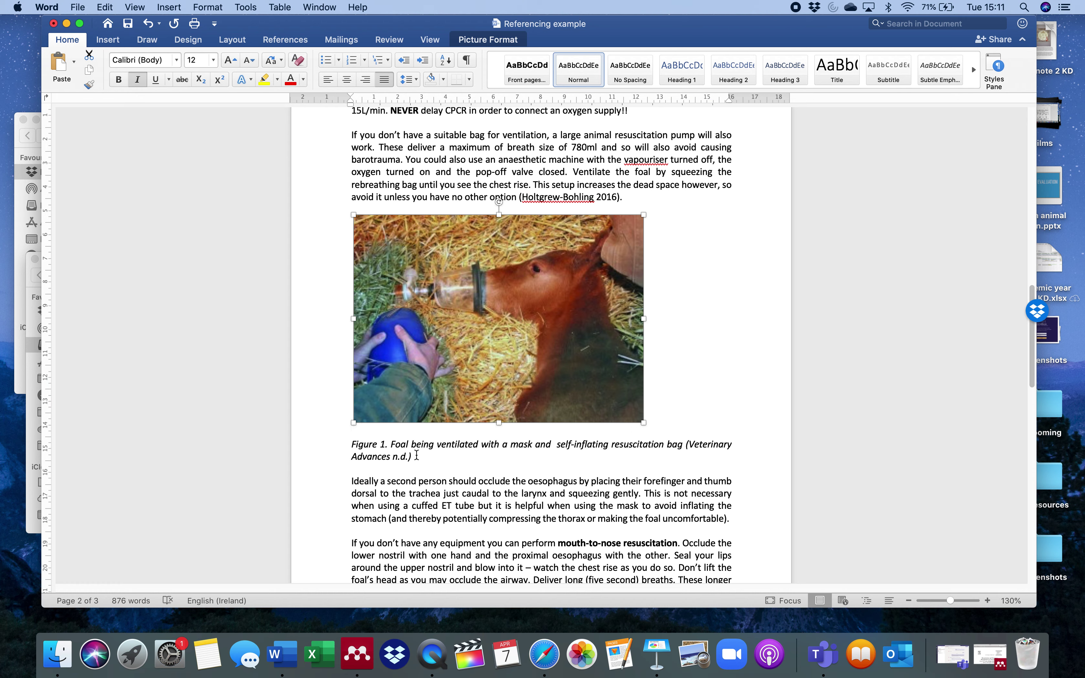
left_click(367, 434)
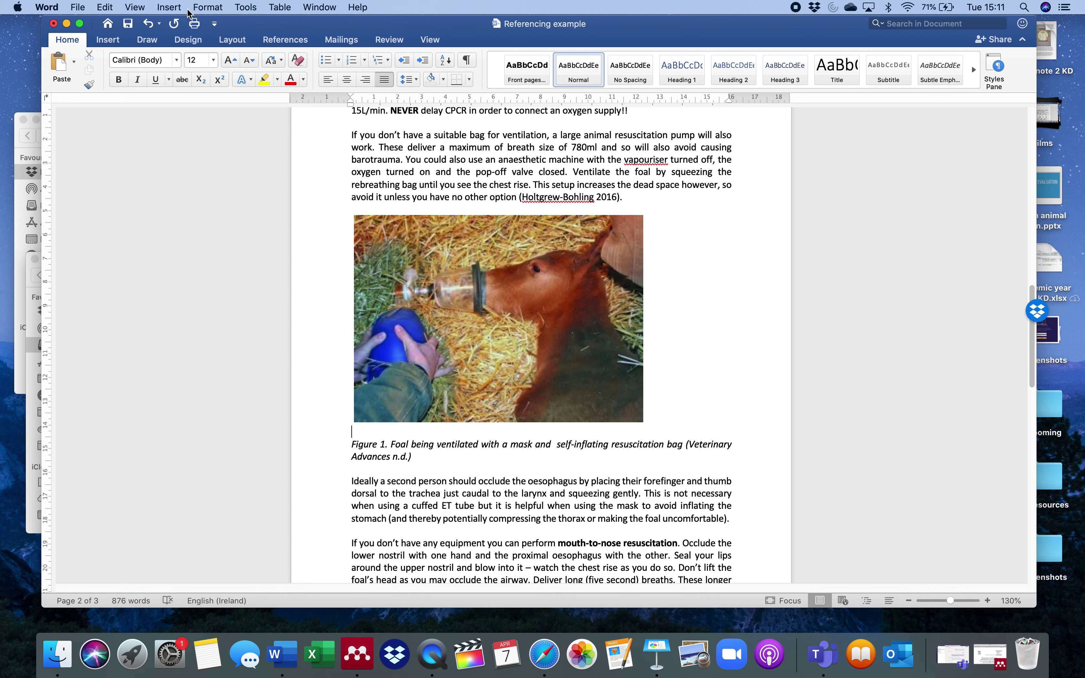
Check the Caption dialog's Figure label without inserting, then select the old caption's descriptive wording.
left_click(170, 5)
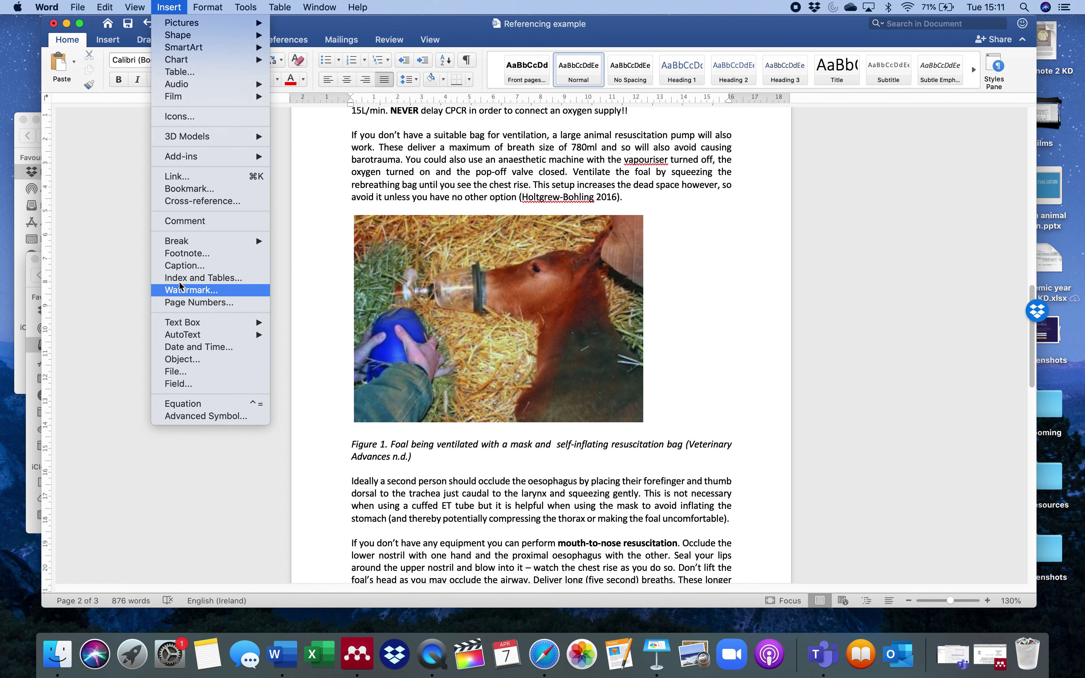
left_click(255, 268)
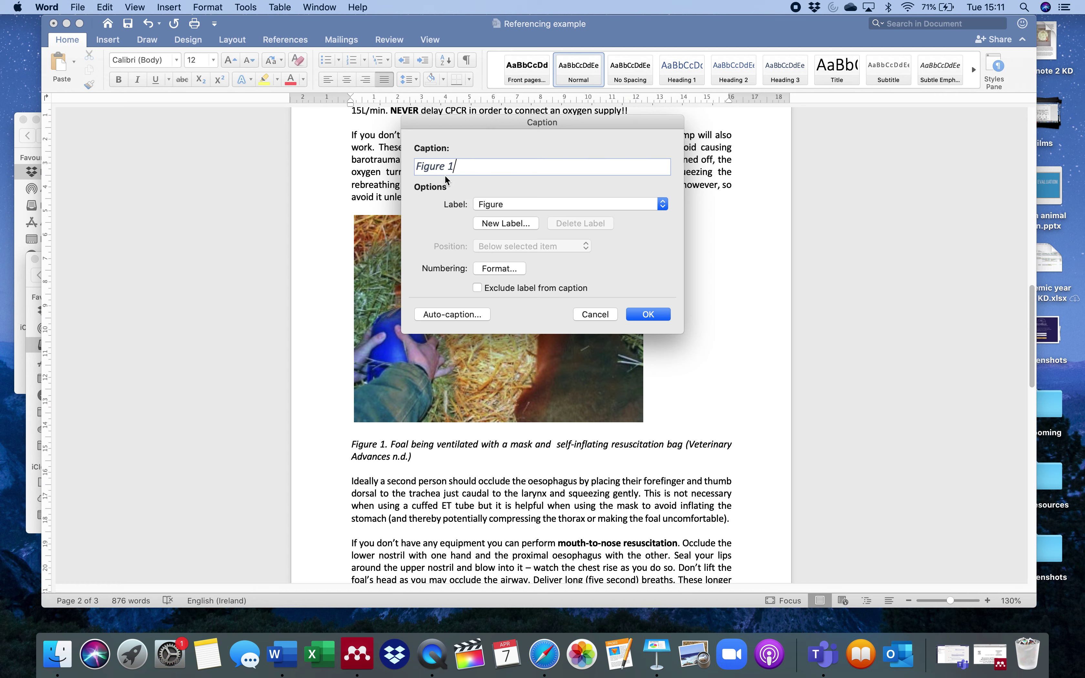
left_click(498, 203)
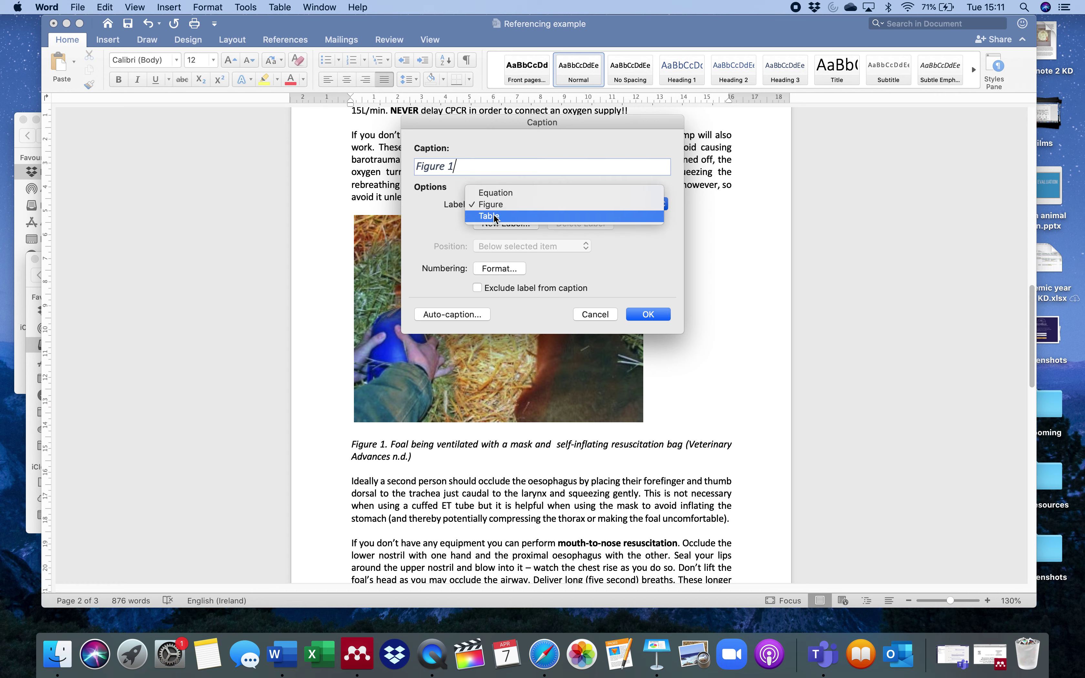
left_click(492, 204)
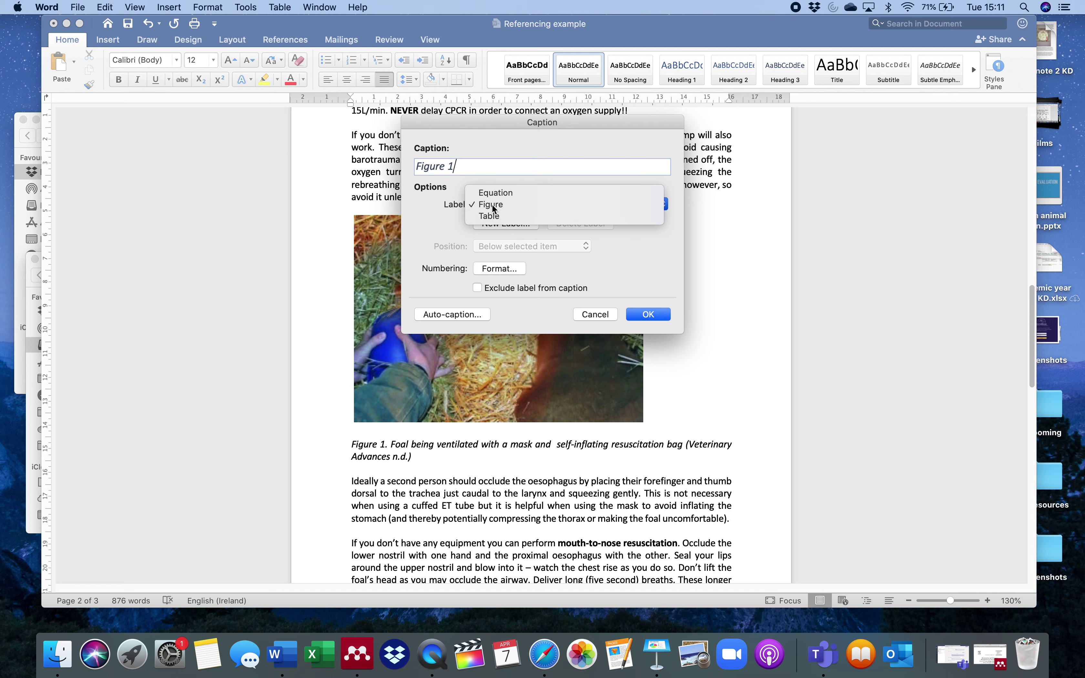
left_click(590, 313)
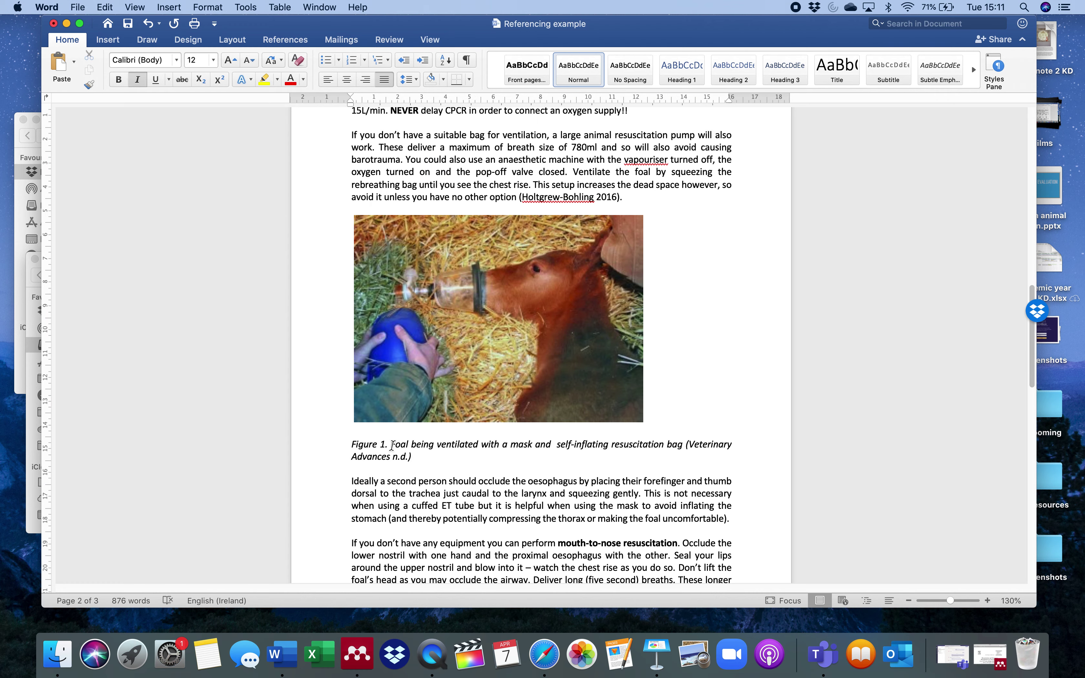
left_click_drag(391, 446, 418, 456)
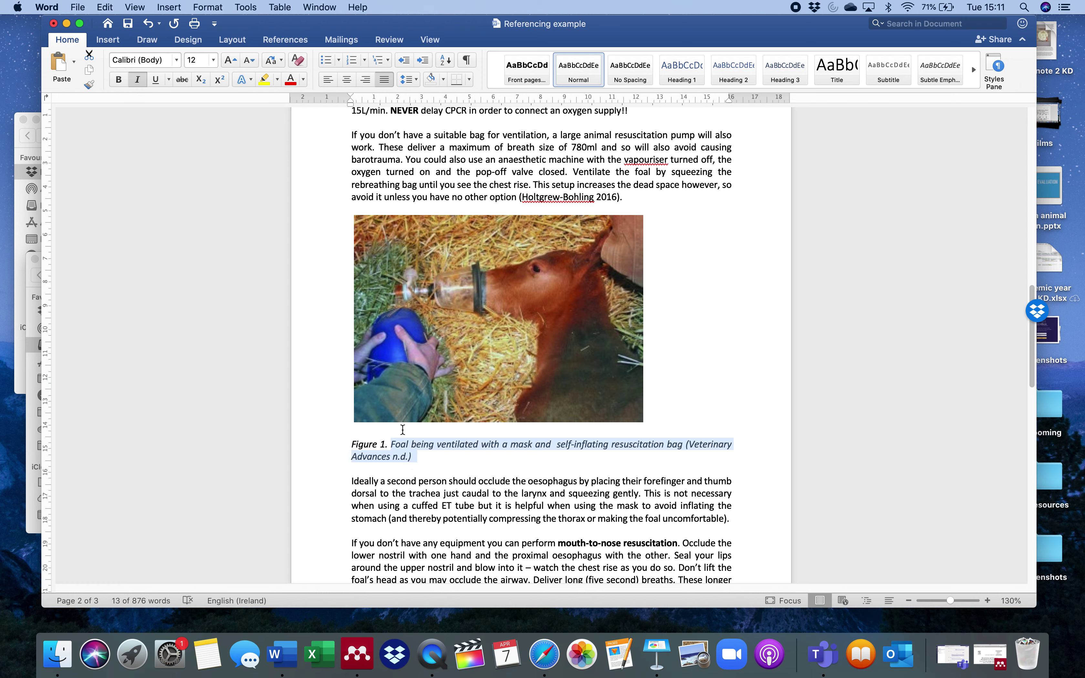
Insert a Figure 1 caption with the pasted 'Foal being ventilated…' wording, removing the double space.
left_click(180, 6)
left_click(181, 266)
type(".")
key("super+v")
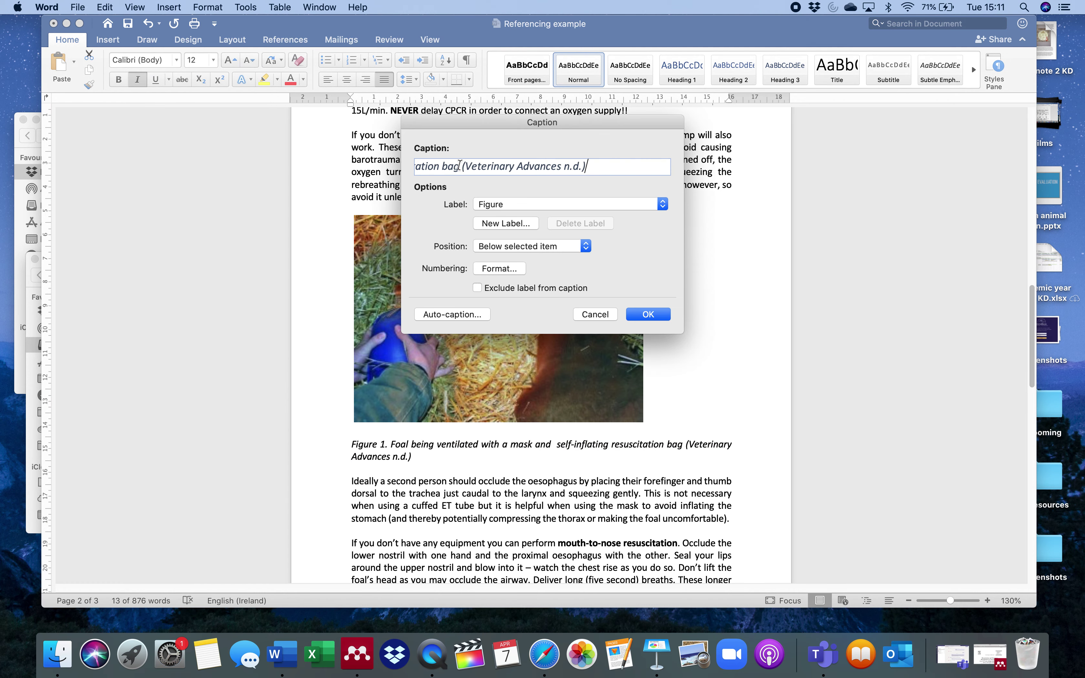
left_click(448, 167)
key("Left")
key("Left")
key("Left")
key("Left")
key("Left")
key("Left")
key("Left")
key("Left")
key("Left")
key("Left")
key("Left")
key("Left")
key("Left")
key("Left")
key("Left")
key("Left")
key("Left")
key("Left")
key("Left")
key("Left")
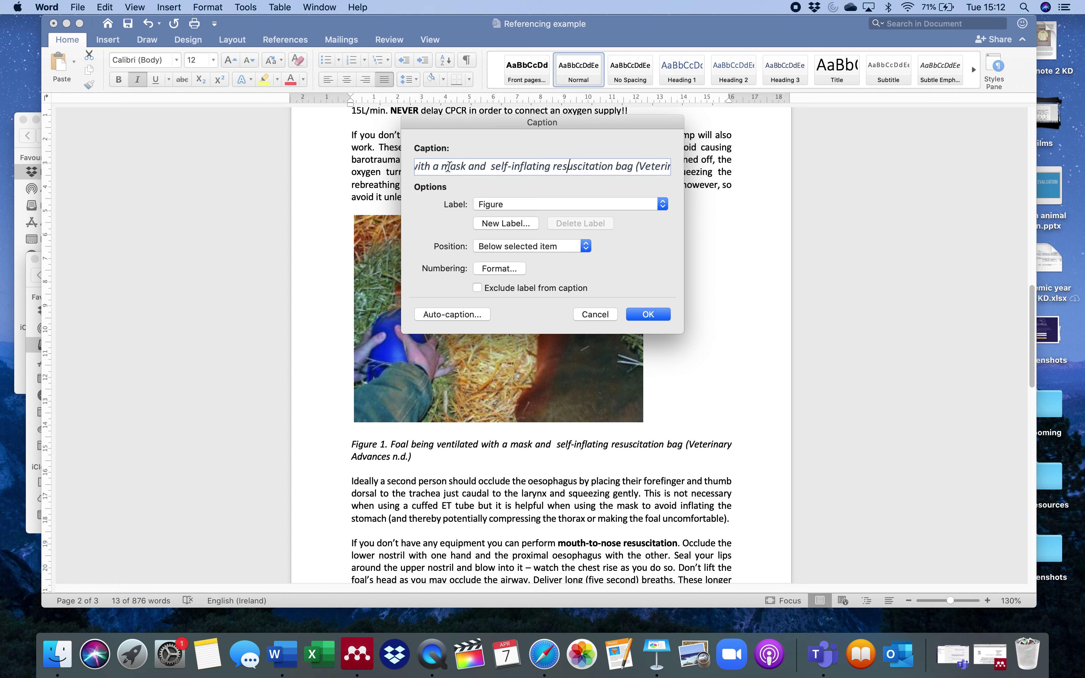
key("Left")
key("Left")
key("Left")
key("Left")
key("Left")
key("Left")
key("BackSpace")
key("BackSpace")
key("Left")
key("Left")
key("Left")
key("Left")
key("Left")
key("Left")
key("Left")
key("Left")
key("Left")
key("Left")
key("Left")
key("Left")
key("Left")
key("Left")
key("Left")
key("Left")
key("Left")
key("Left")
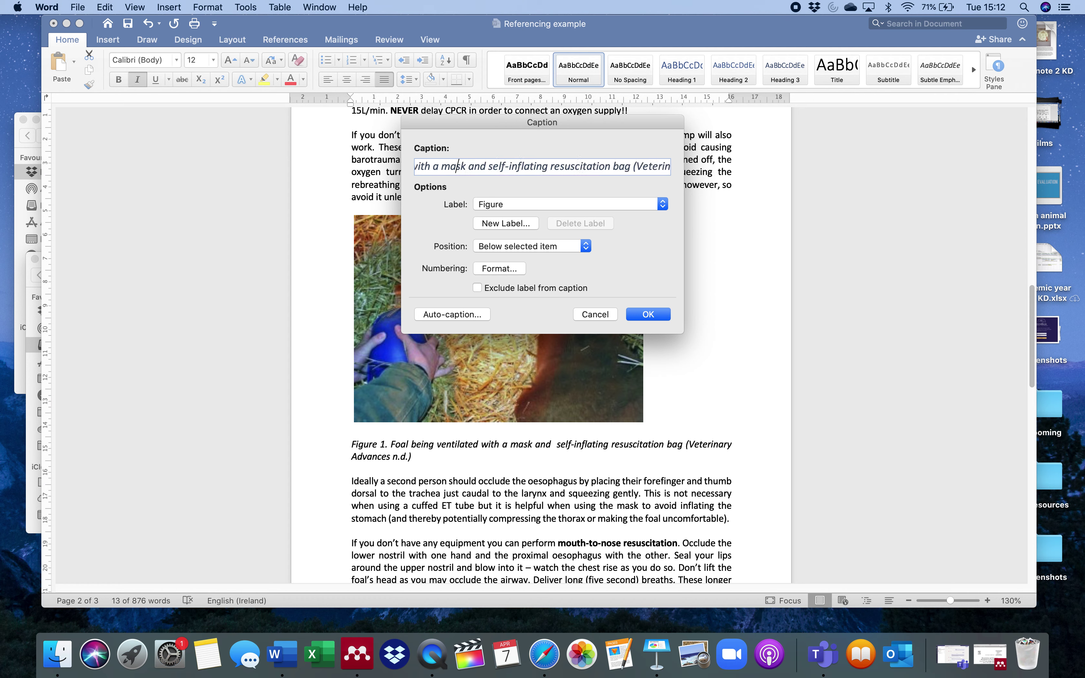
key("Left")
key("Left")
key("Left")
key("Left")
key("Left")
key("Left")
key("Left")
key("Left")
key("Left")
key("Left")
key("Left")
key("Left")
key("Left")
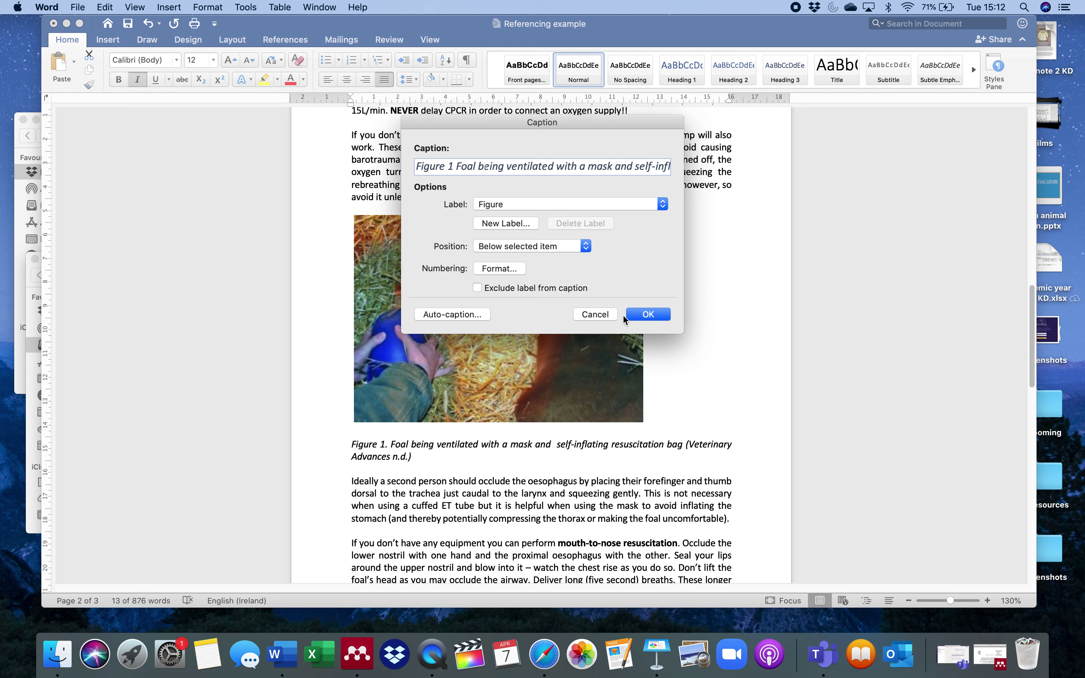
left_click(637, 314)
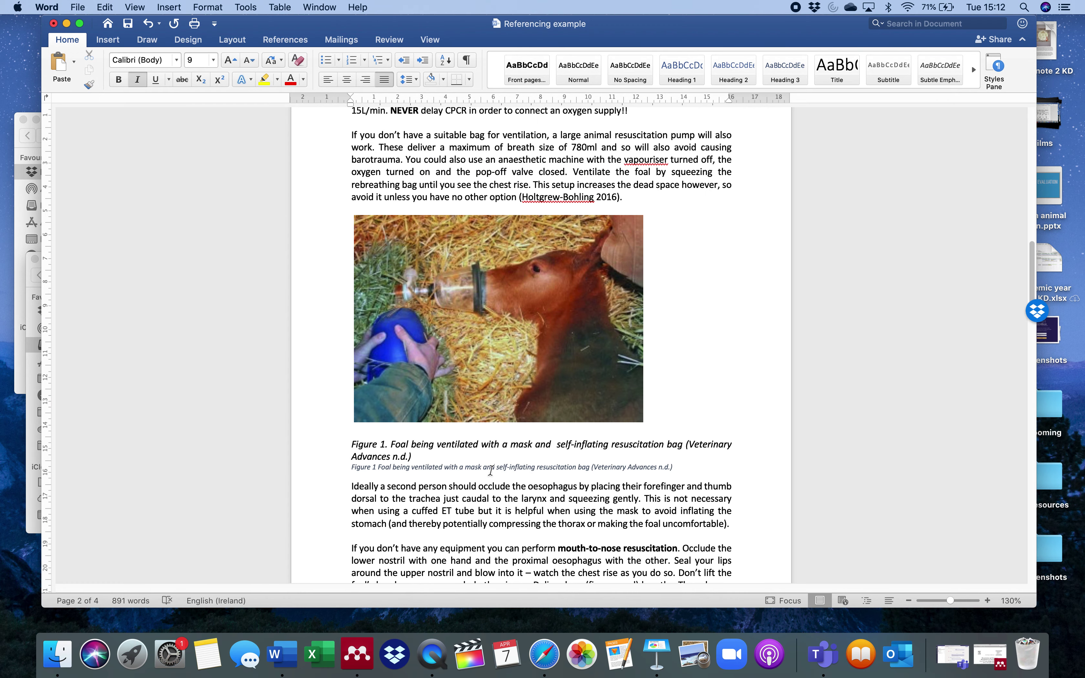
Delete the old italic 'Figure 1.' caption paragraph and select the new caption line.
left_click_drag(417, 454, 349, 439)
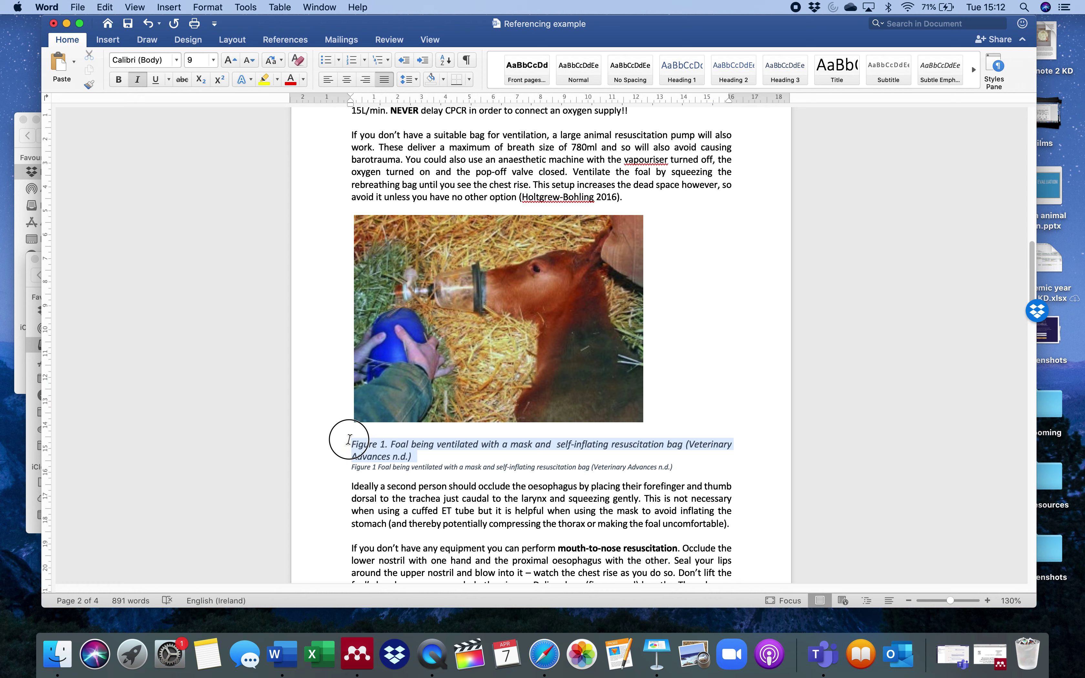
key("BackSpace")
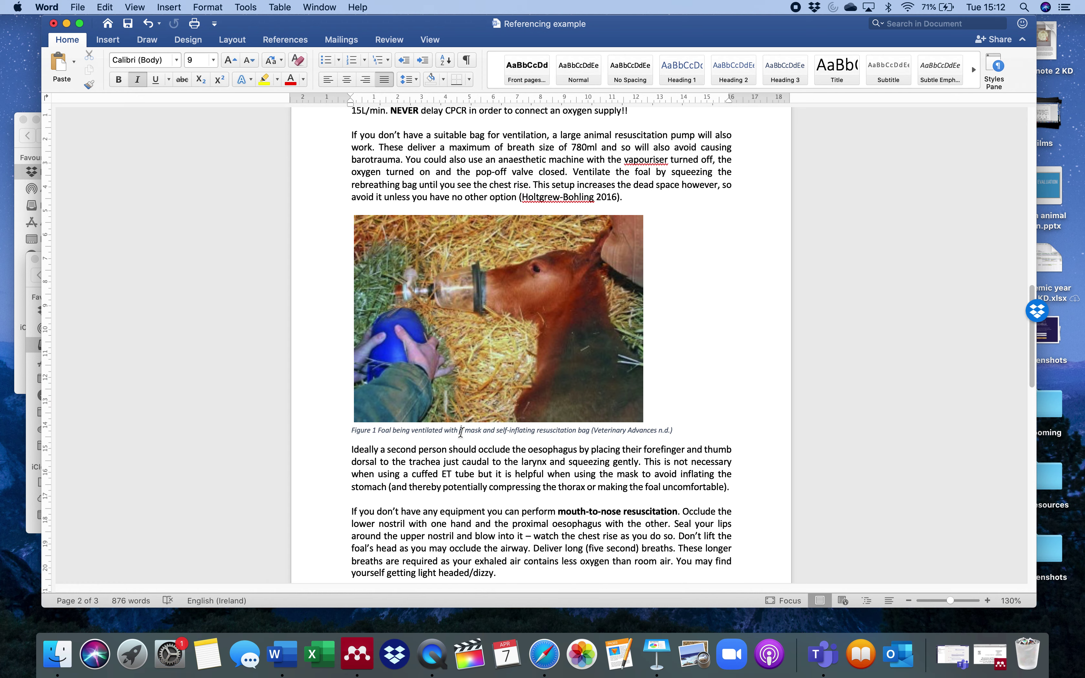
triple_click(460, 431)
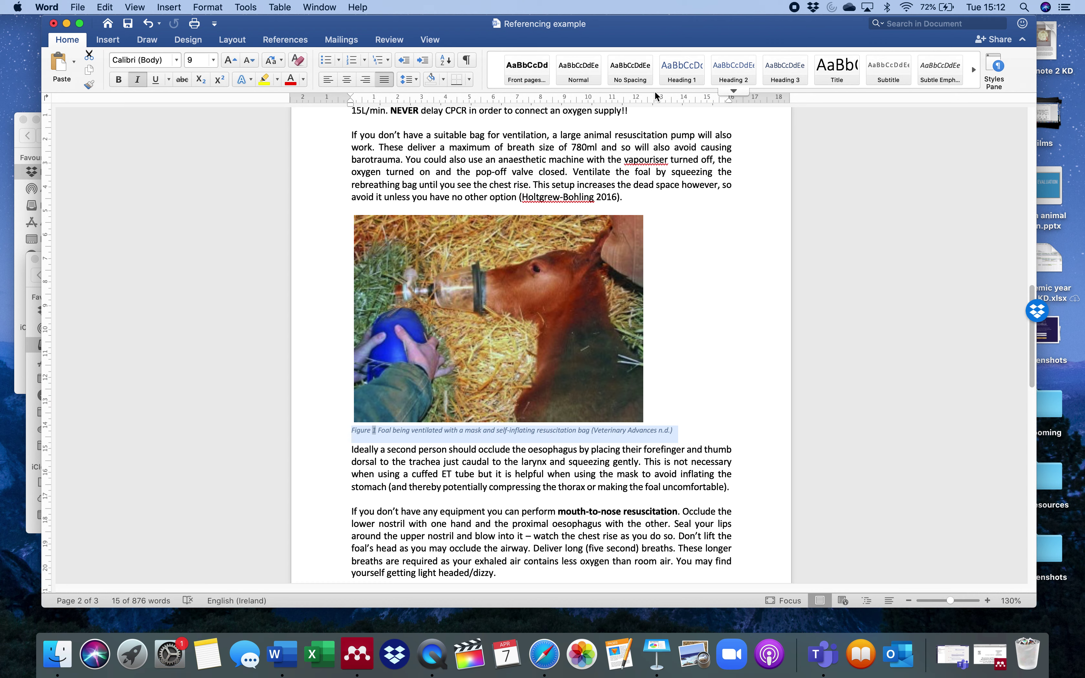
Apply the Caption style to the new Figure 1 caption and bring up its options in the Styles Pane.
left_click(735, 91)
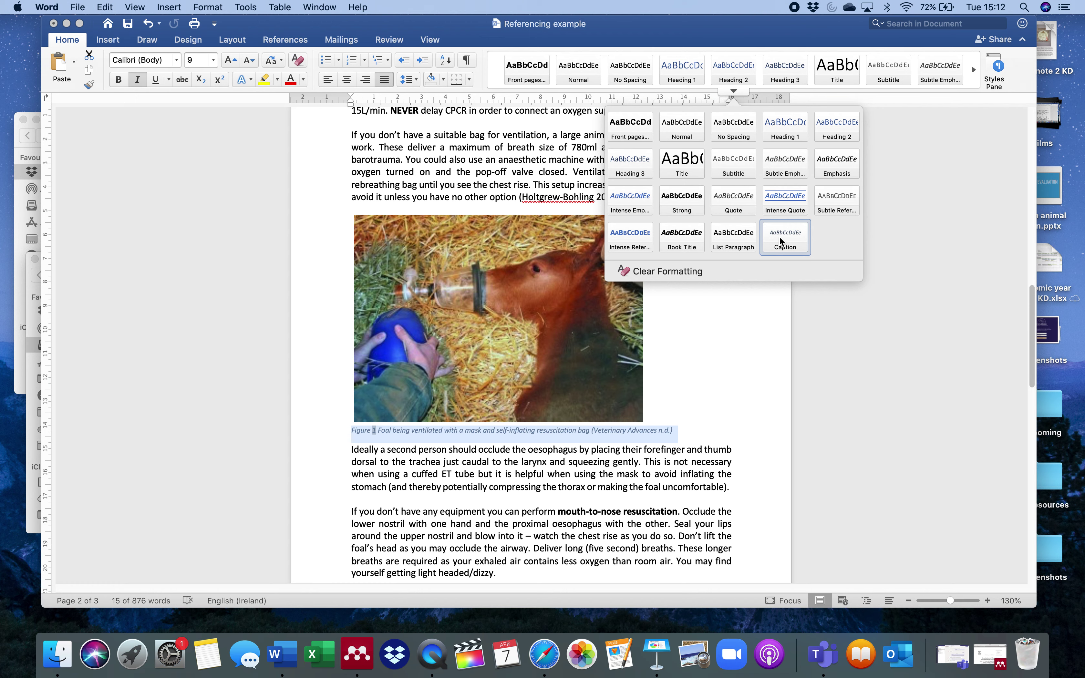
left_click(779, 243)
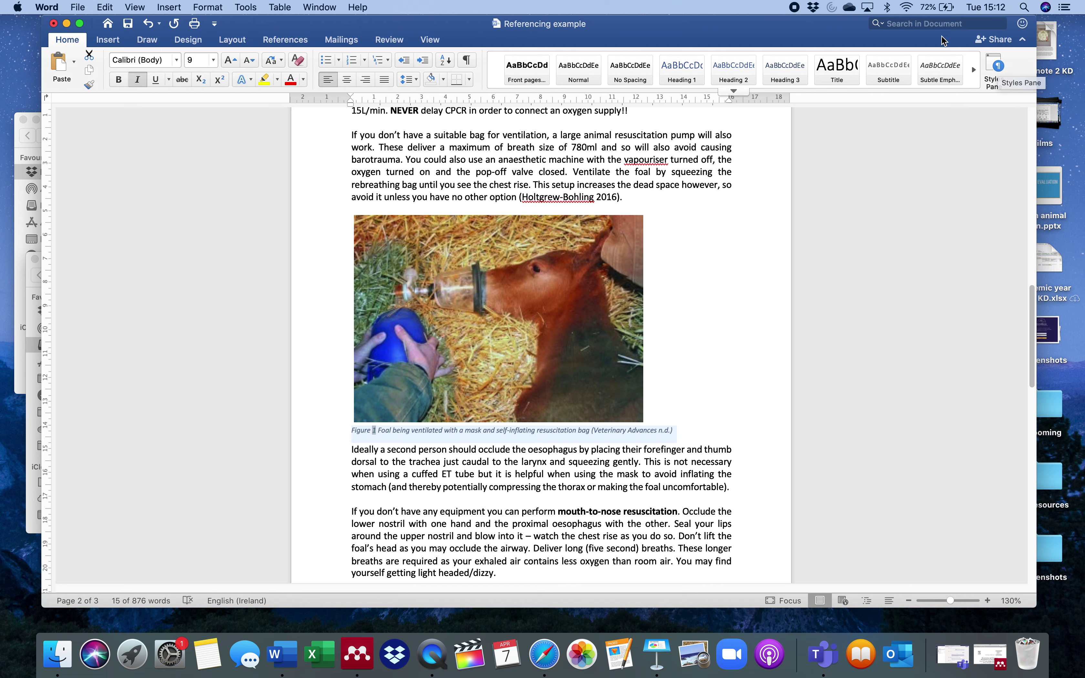
left_click(997, 67)
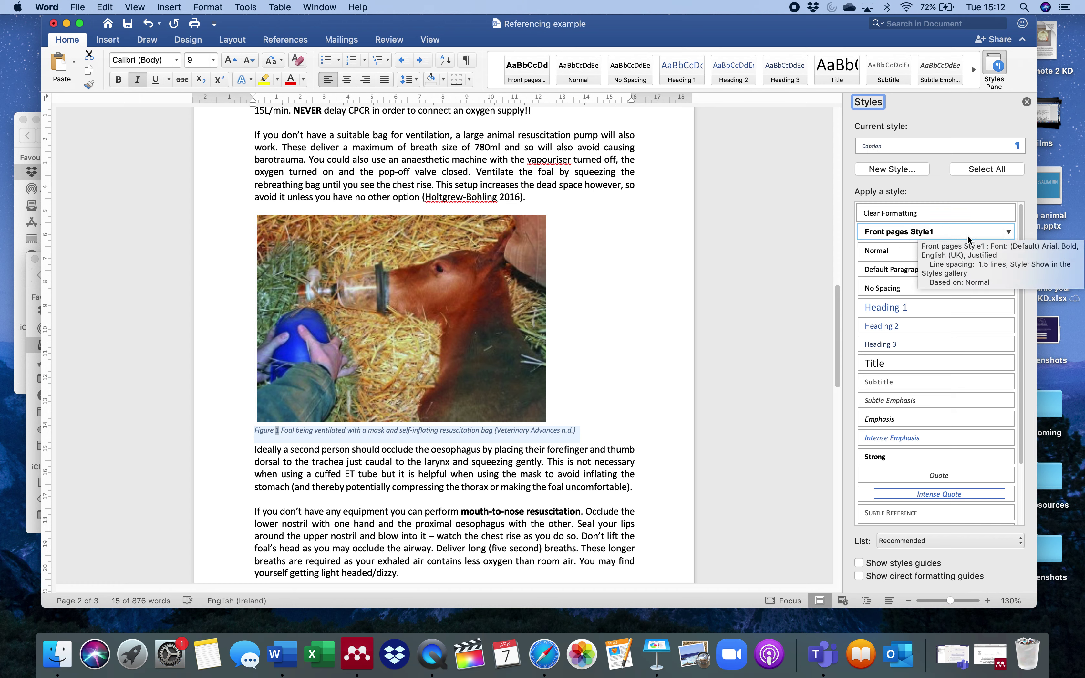
scroll(1022, 334, "down", 3)
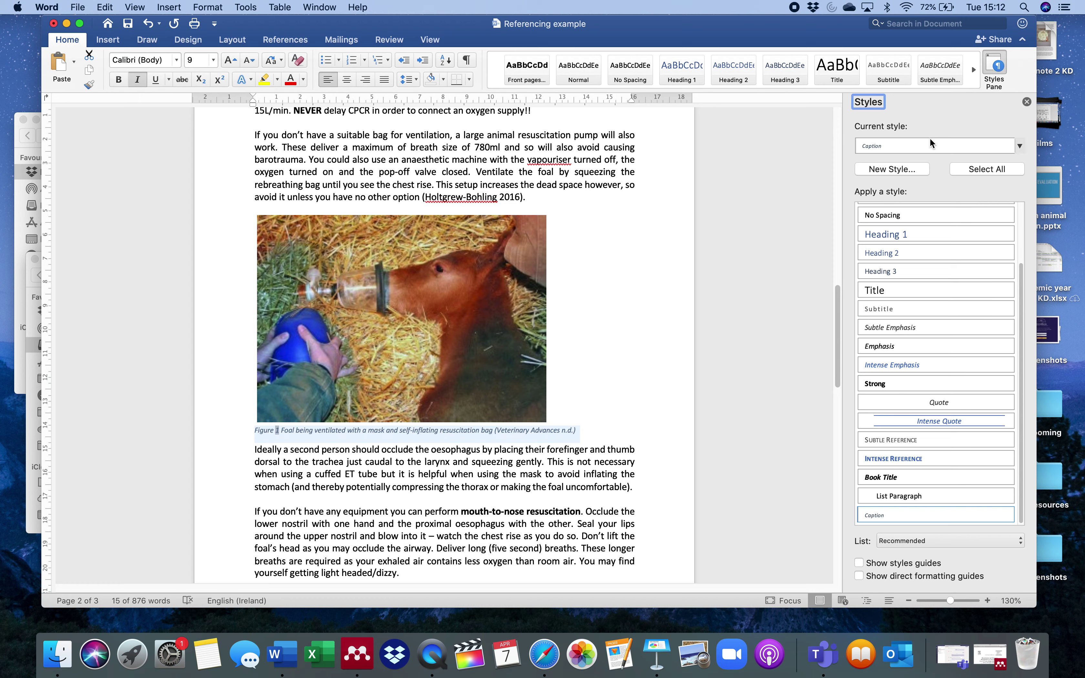
left_click(908, 145)
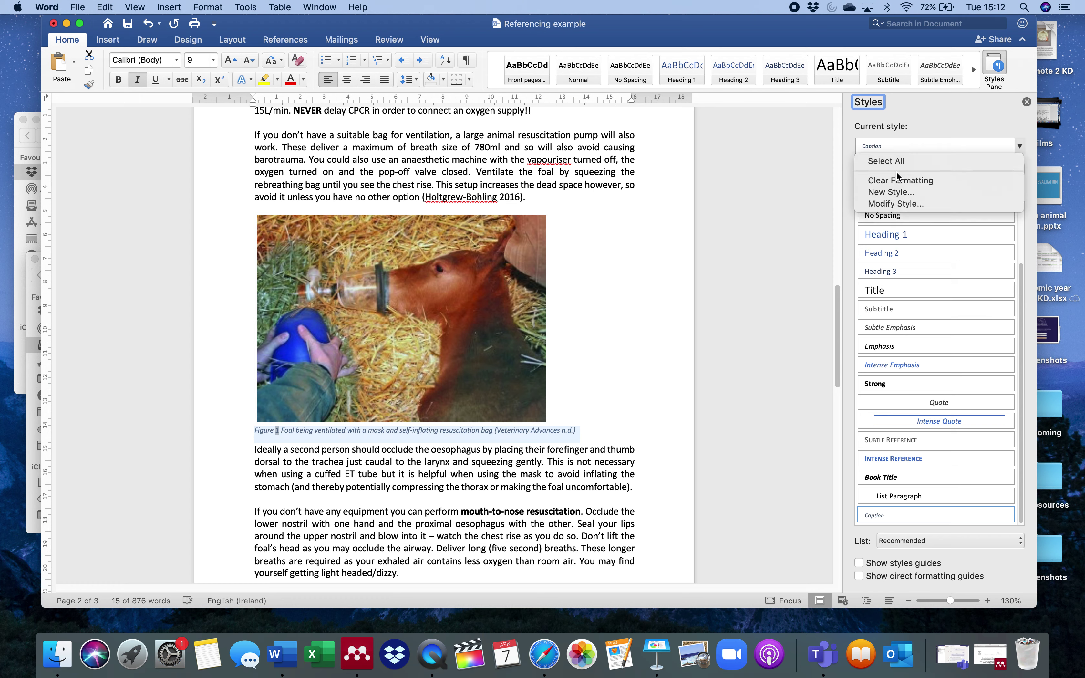
Modify the Caption style to a 12 pt font with Automatically update enabled.
left_click(898, 204)
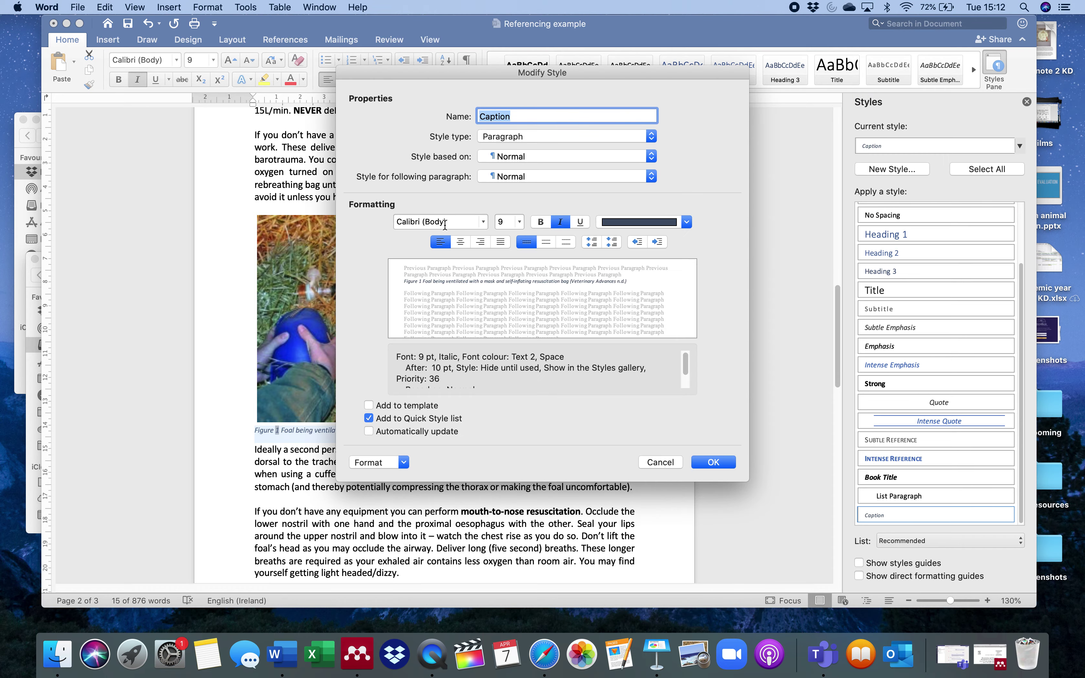
left_click(521, 221)
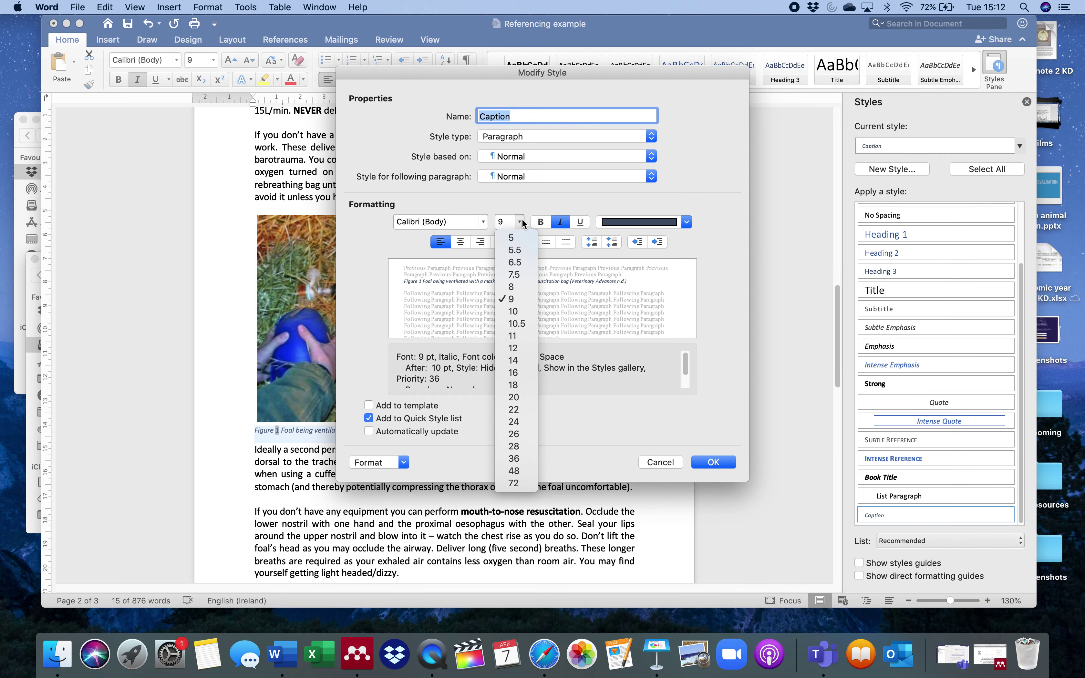
left_click(513, 348)
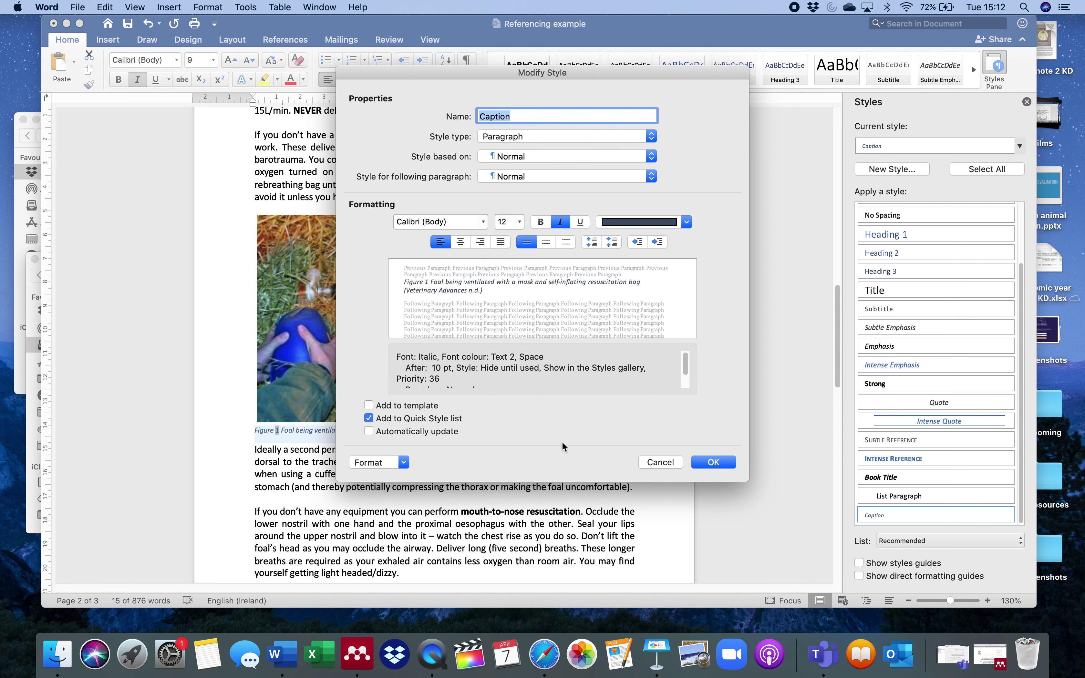
left_click(369, 432)
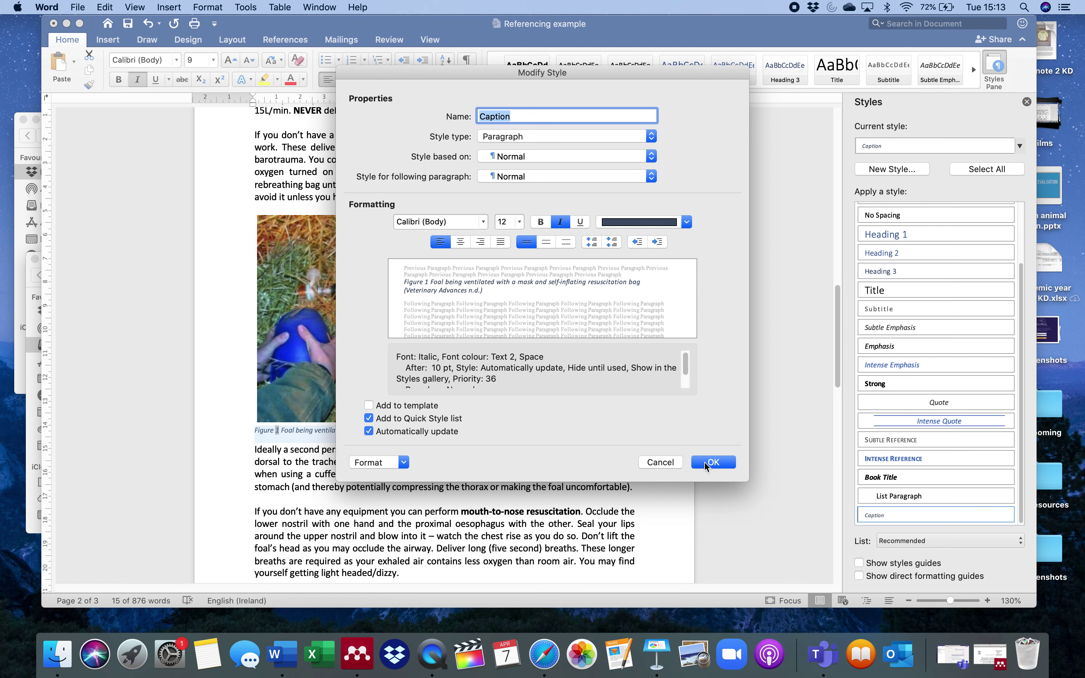
left_click(705, 462)
left_click(364, 457)
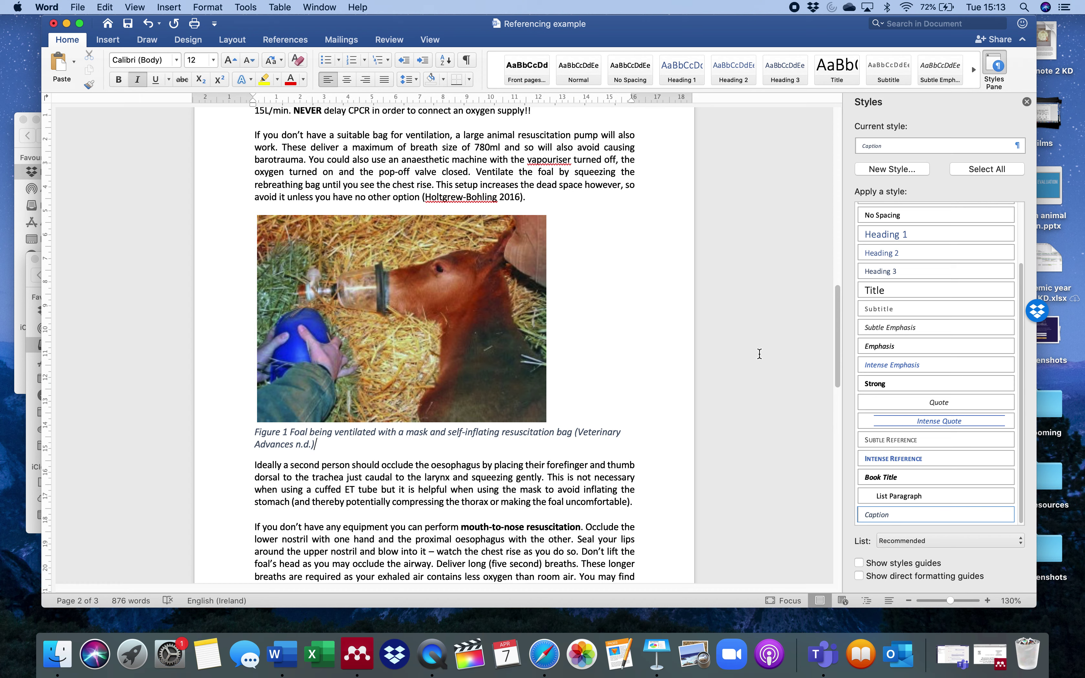
Scroll up to page 1 and place the cursor after 'give the foal a breath' in the resuscitation-bag paragraph.
left_click_drag(837, 350, 854, 256)
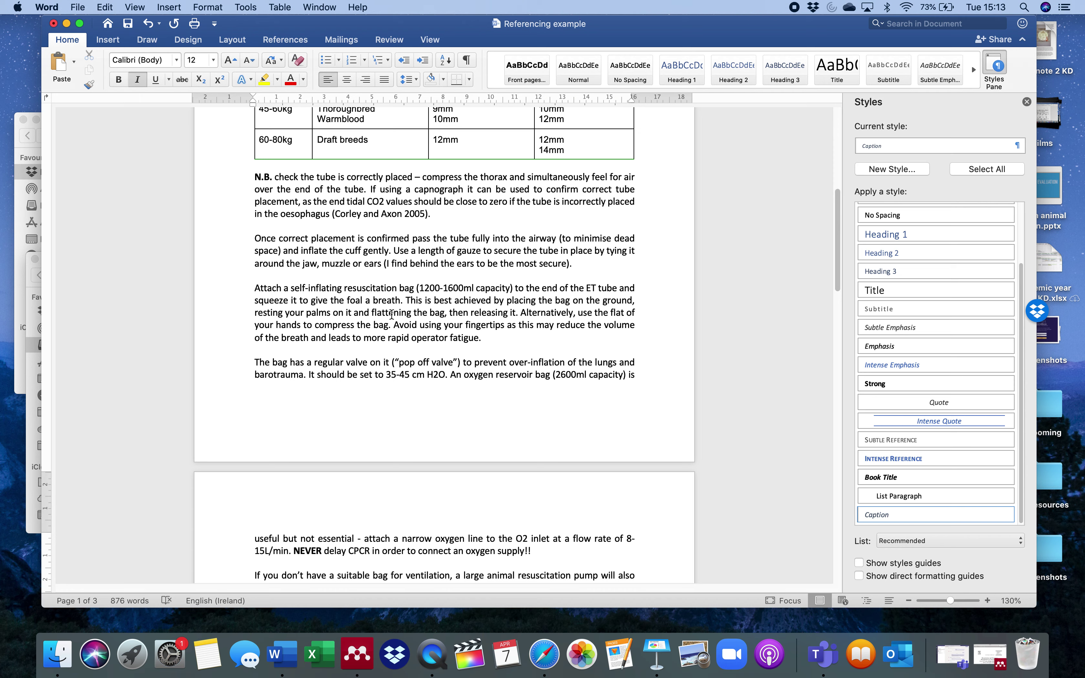
left_click(400, 300)
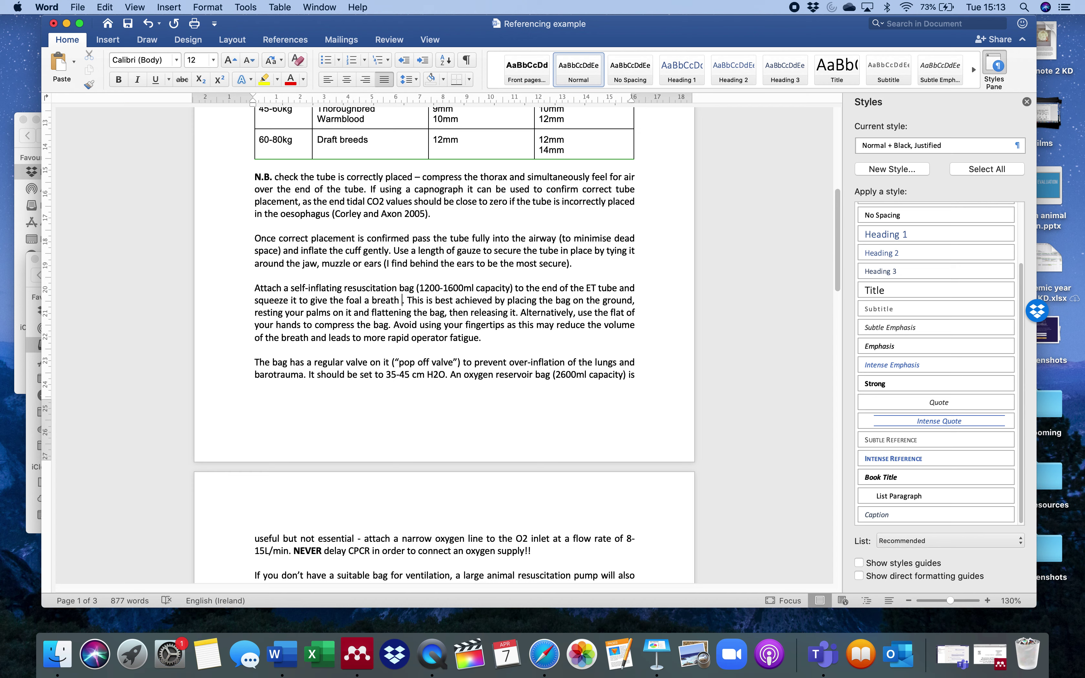
left_click(172, 7)
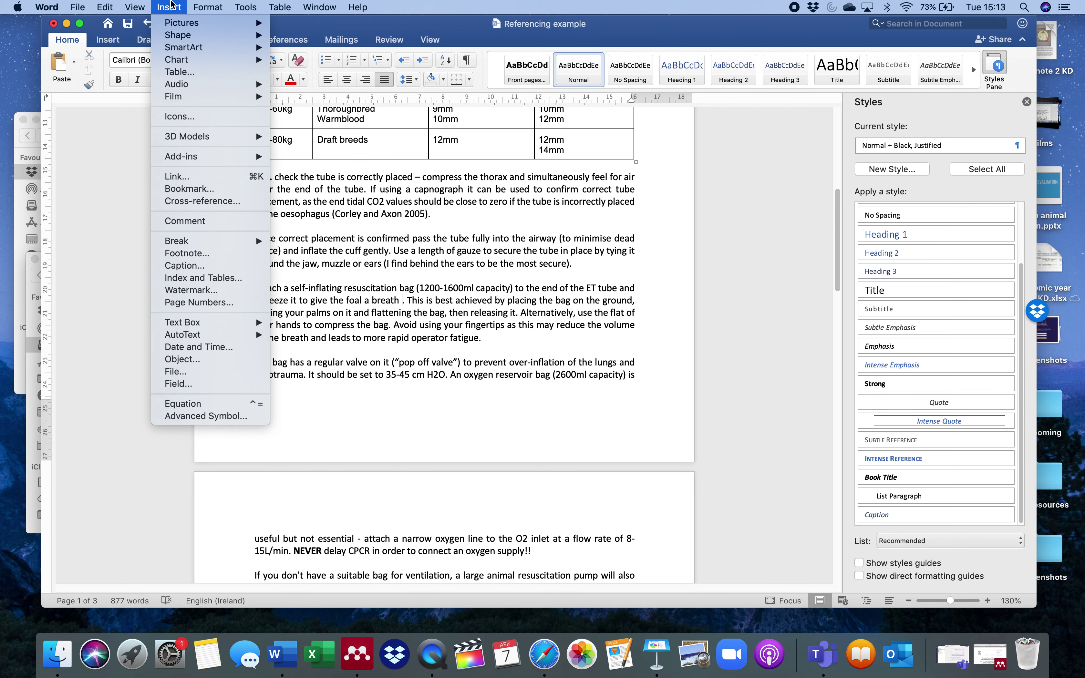
Insert a Figure cross-reference showing only the label and number, 'Figure 1', after 'breath'.
left_click(181, 200)
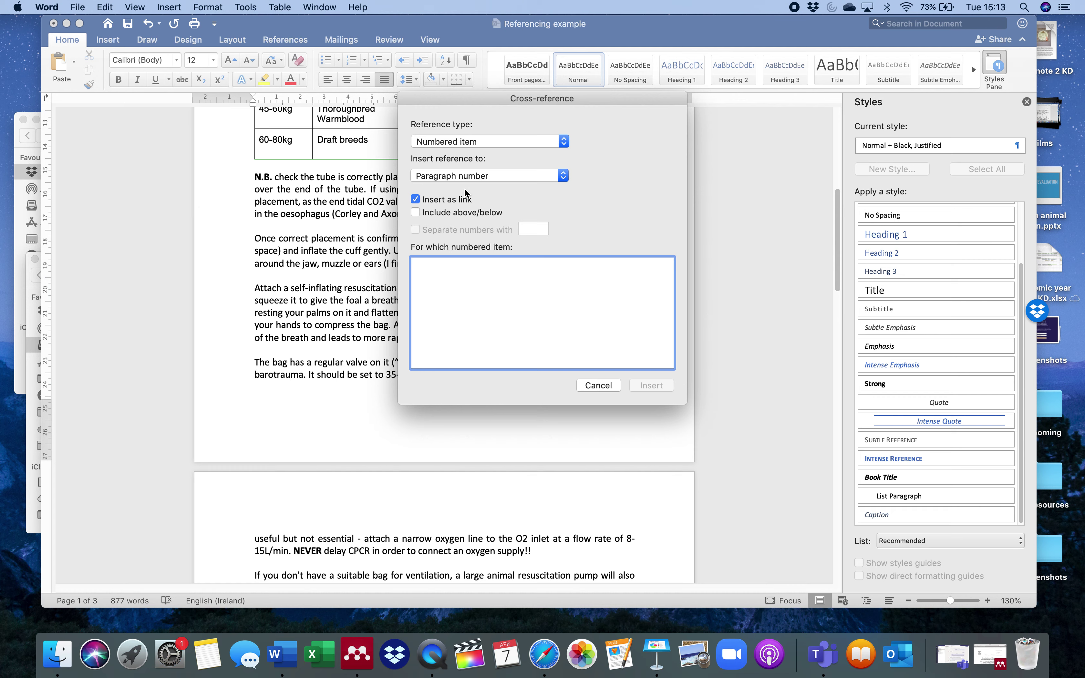
left_click(462, 177)
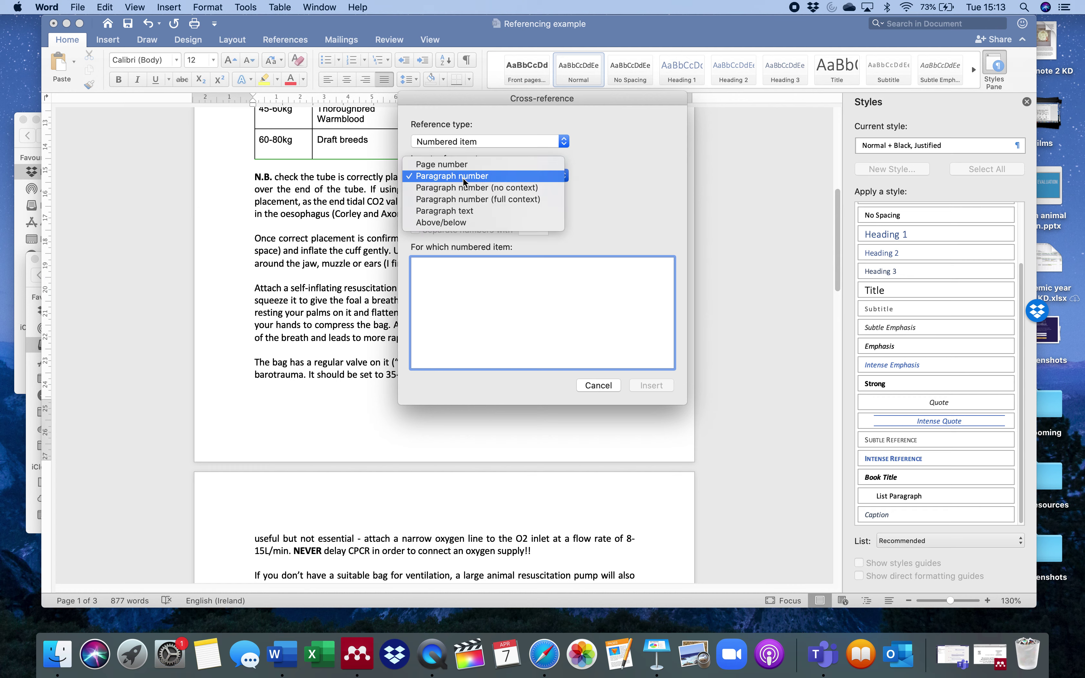
left_click(463, 175)
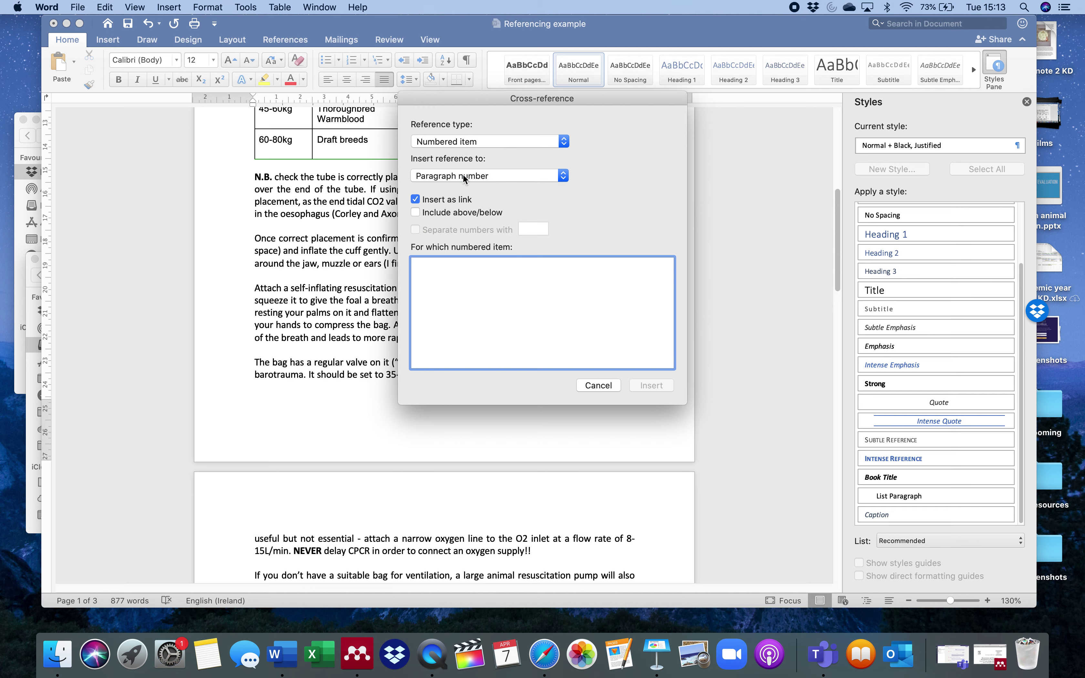
left_click(464, 141)
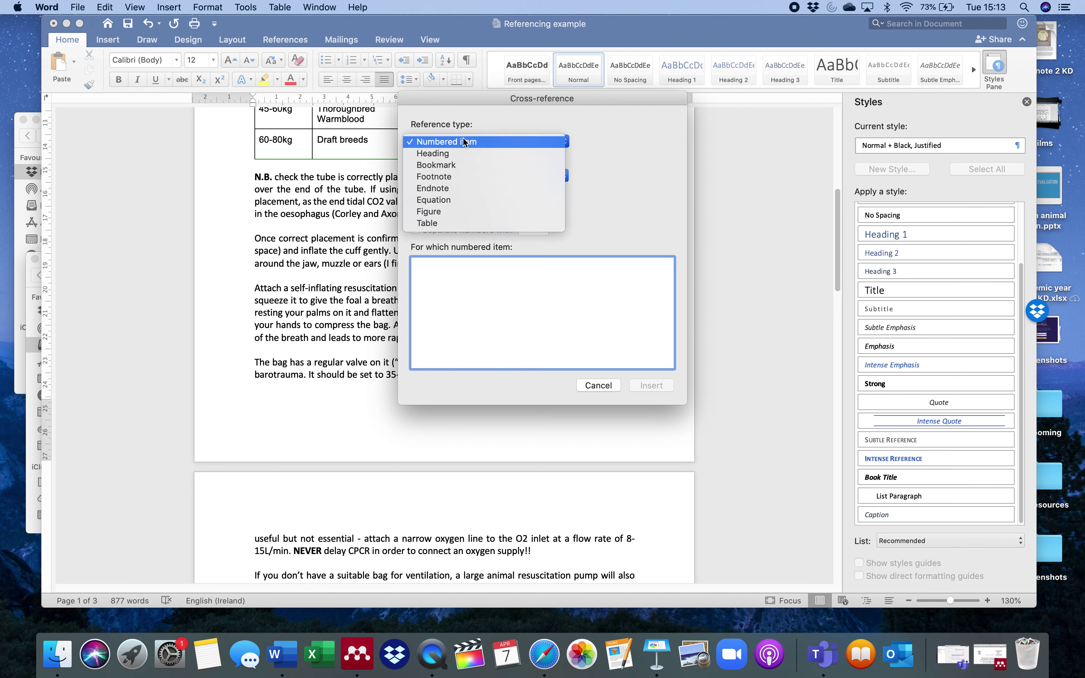
left_click(428, 213)
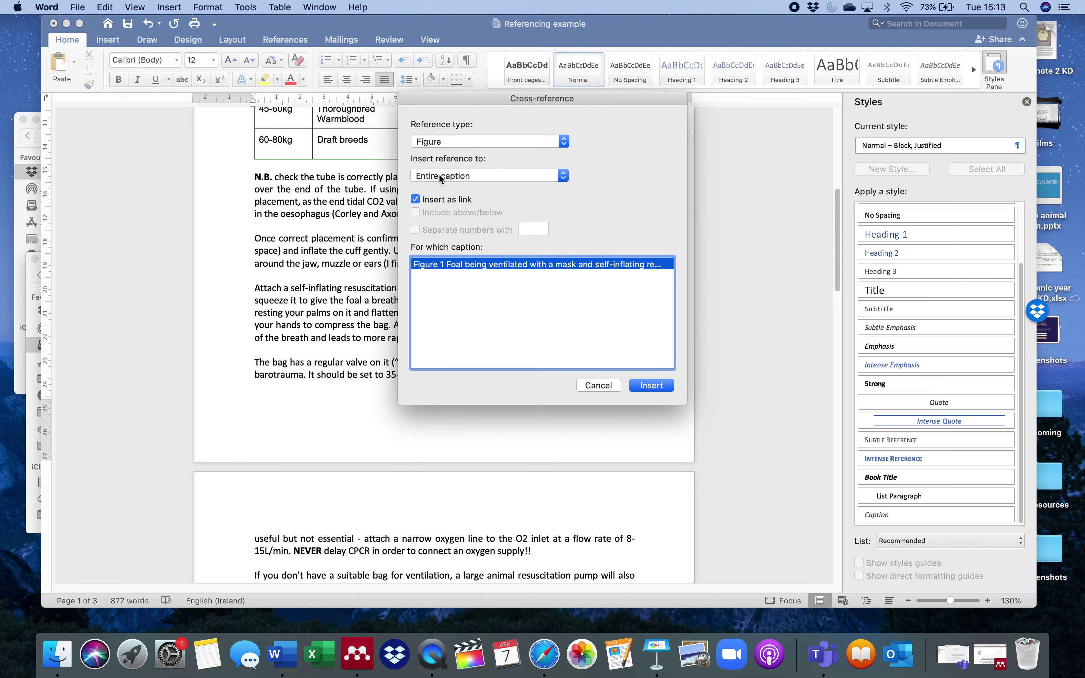
left_click(439, 174)
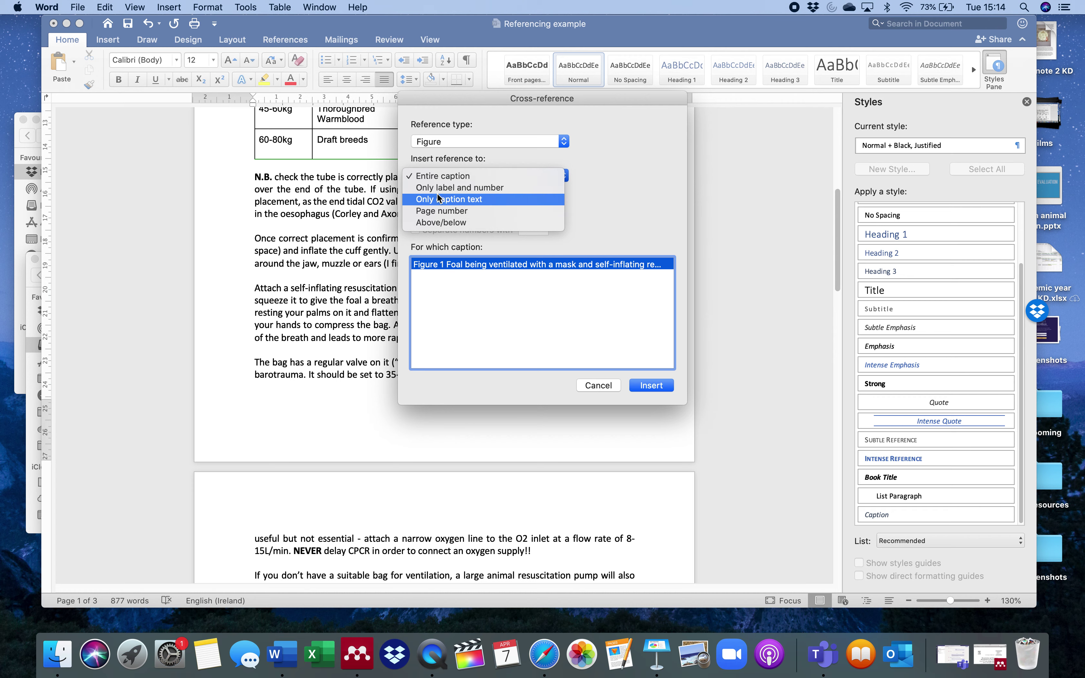
left_click(437, 188)
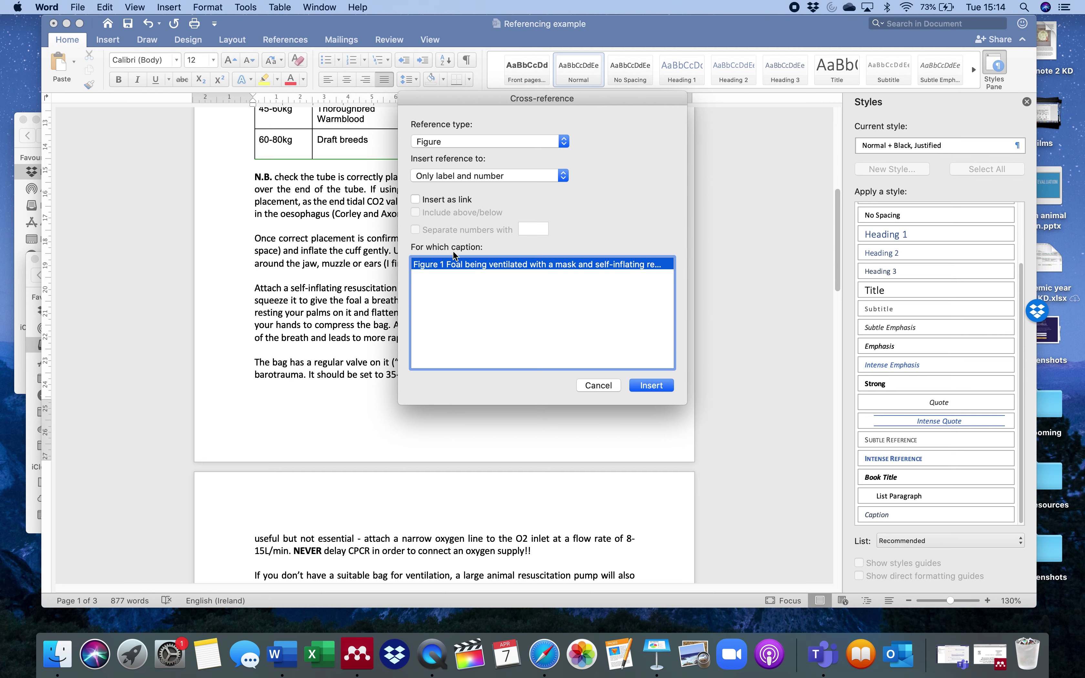
left_click(641, 385)
left_click(604, 384)
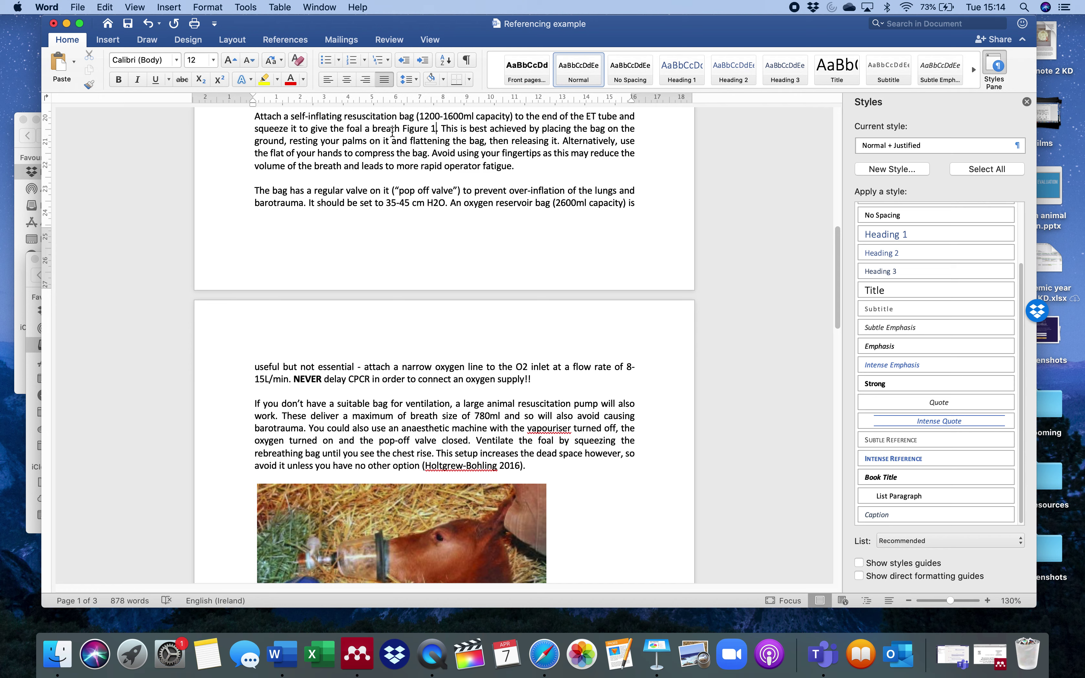
Put brackets around the Figure 1 cross-reference so the text reads 'breath (Figure 1).'.
key("alt+Left")
type("(")
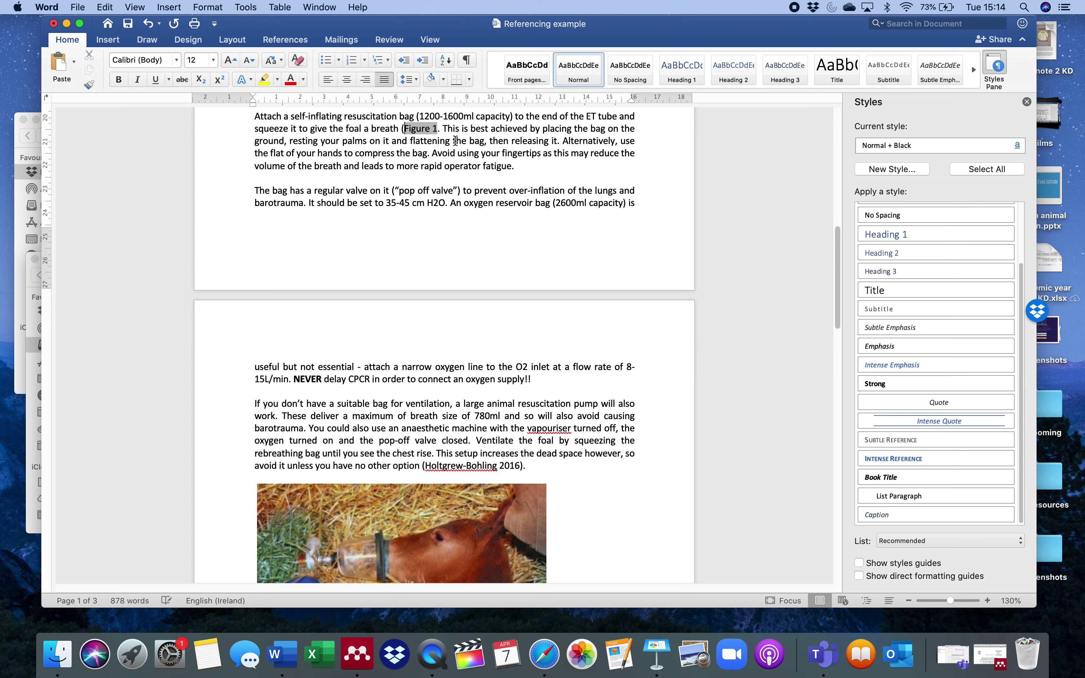
key("alt+Right")
type(")")
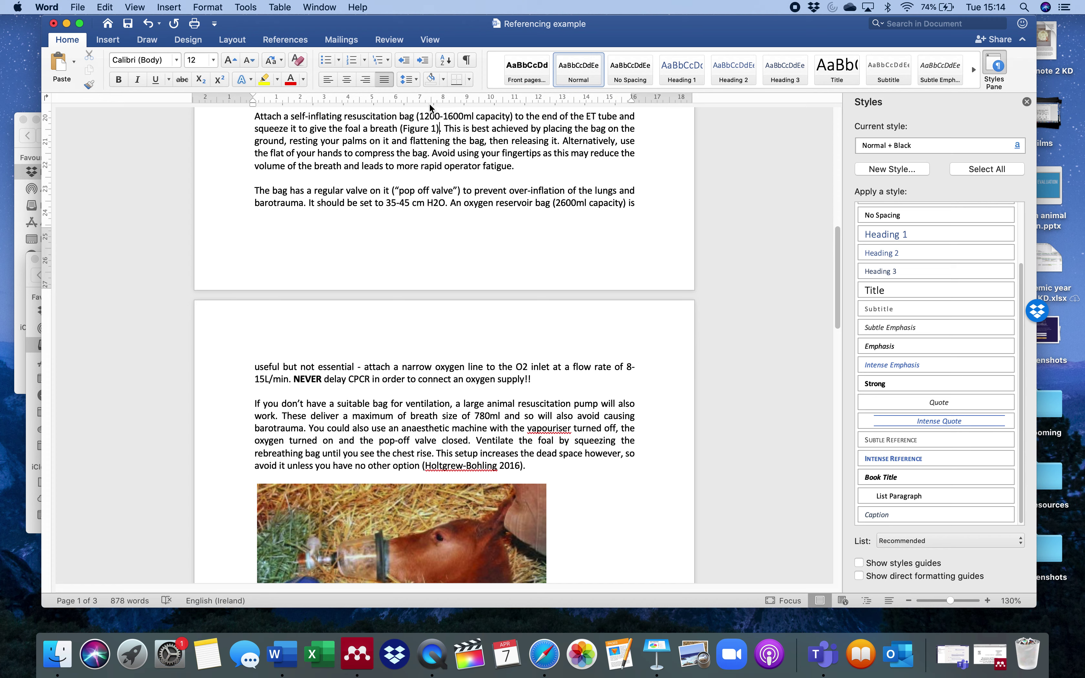
left_click_drag(404, 130, 436, 130)
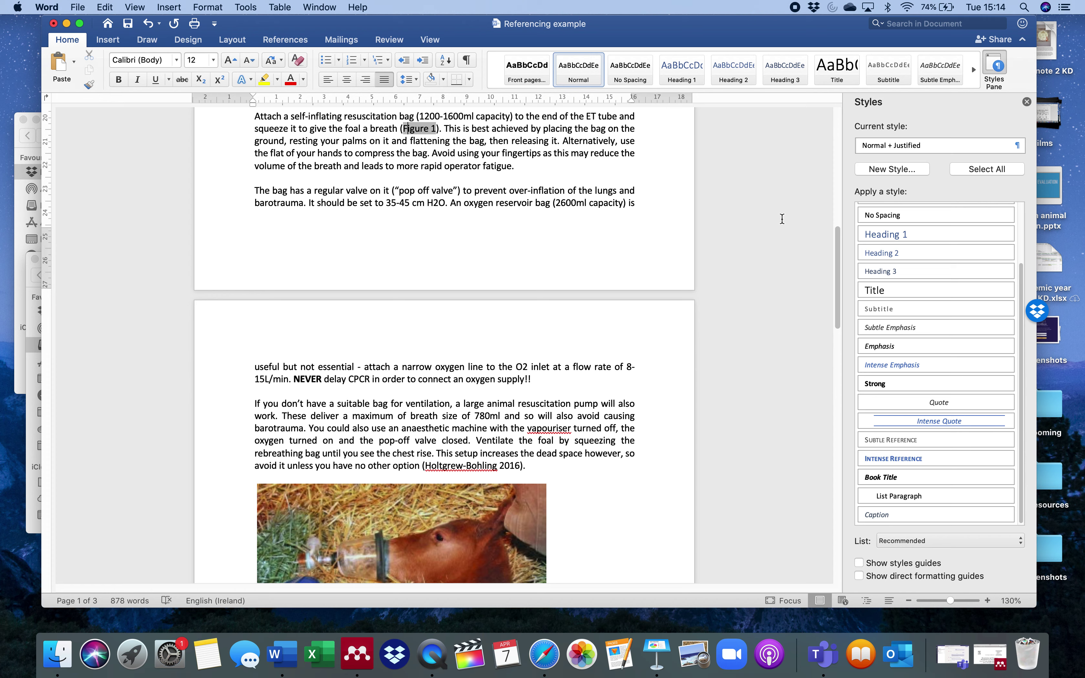
left_click_drag(837, 275, 845, 217)
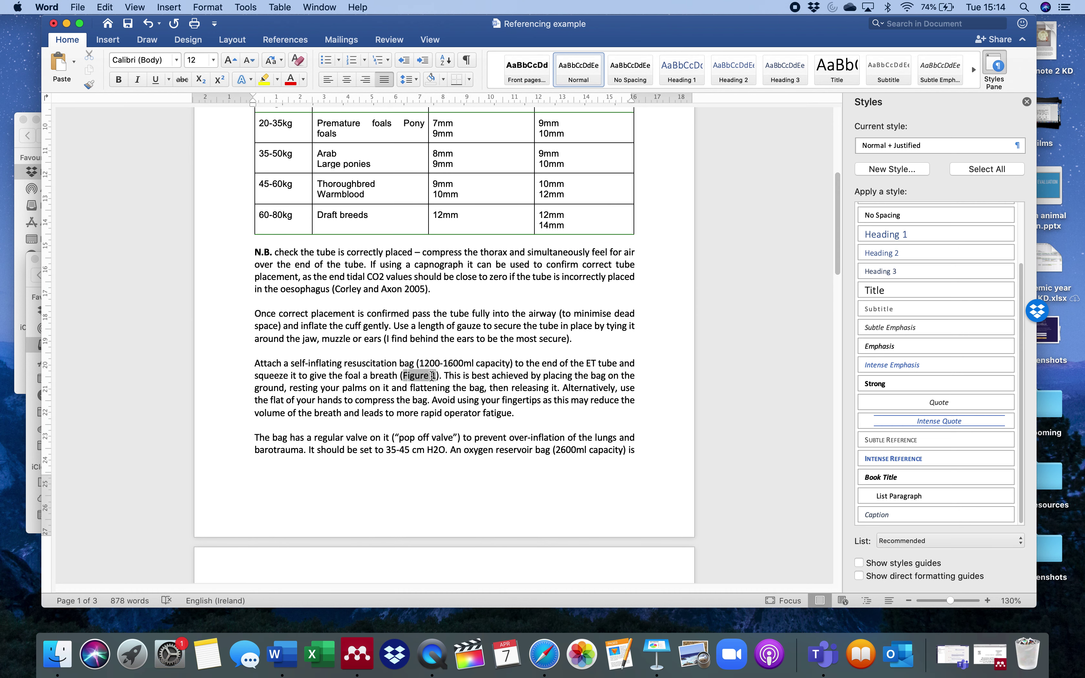
Scroll down to the foal photo and its 'Figure 1' caption to check the result.
left_click(837, 234)
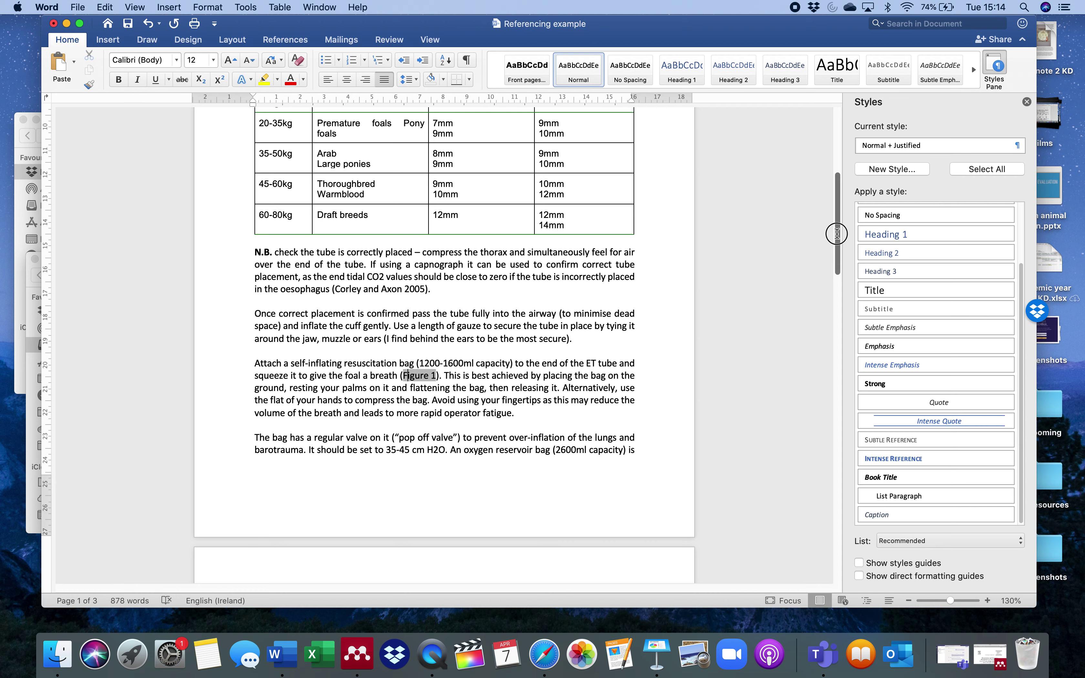
left_click_drag(836, 233, 848, 311)
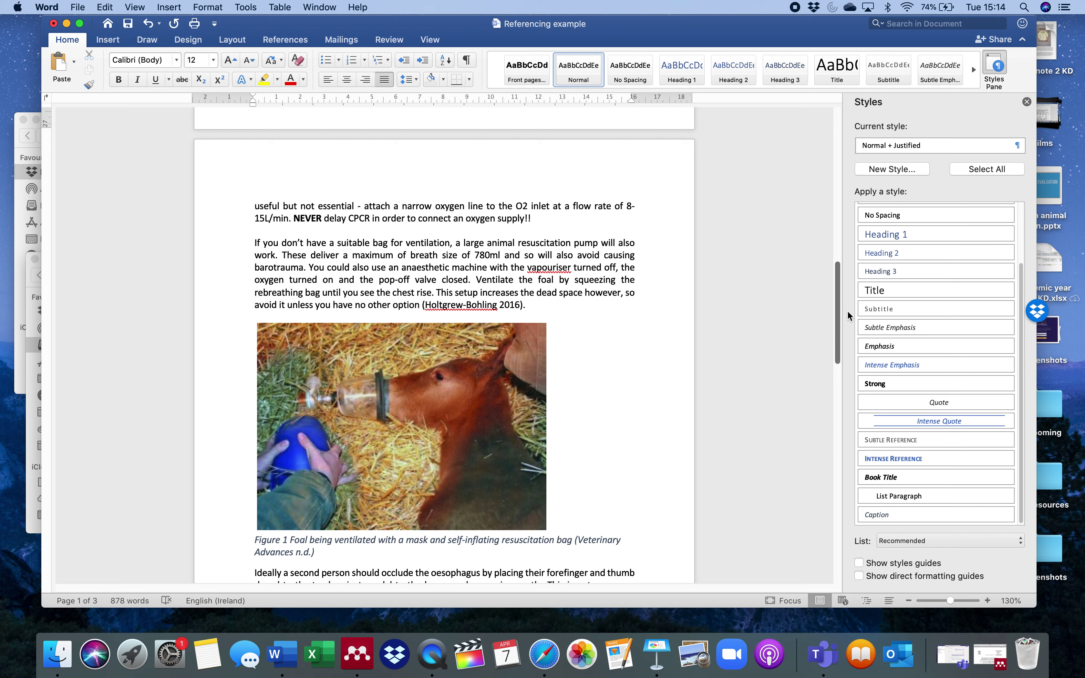